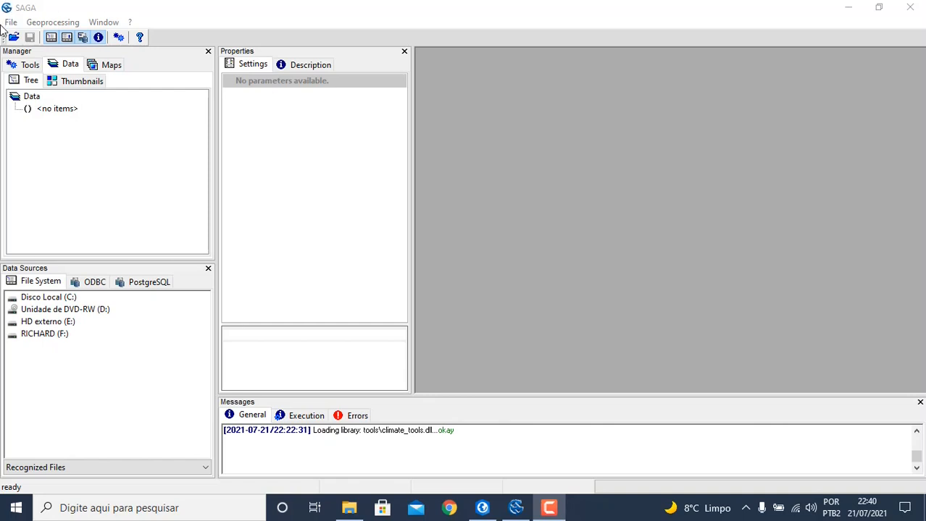
left_click(52, 22)
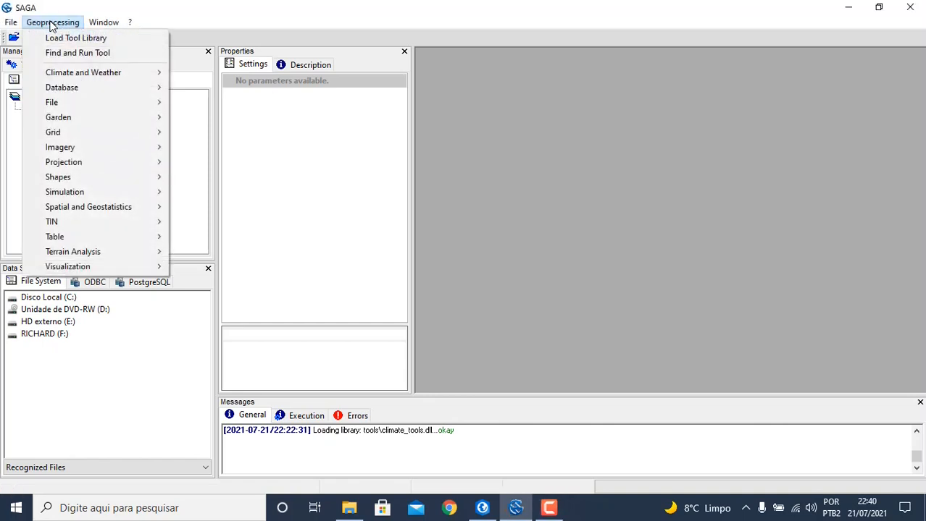
mouse_move(59, 149)
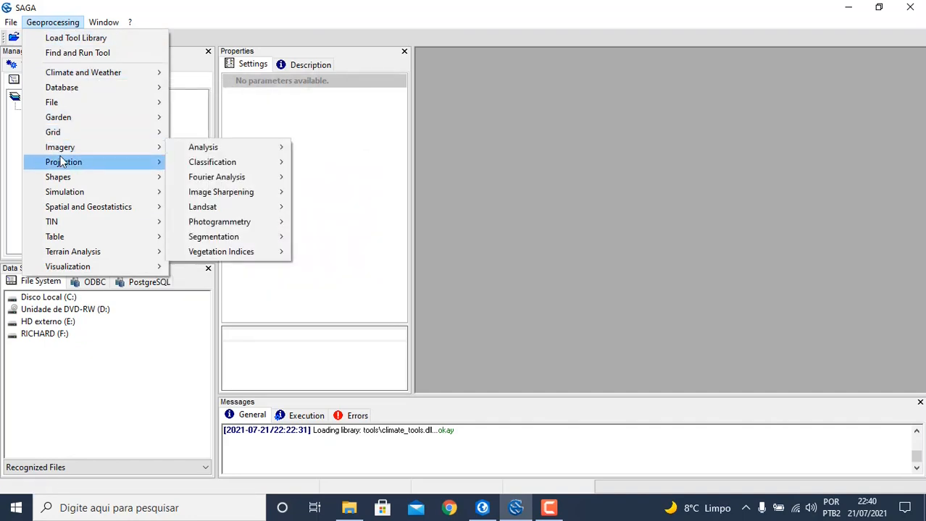
mouse_move(58, 179)
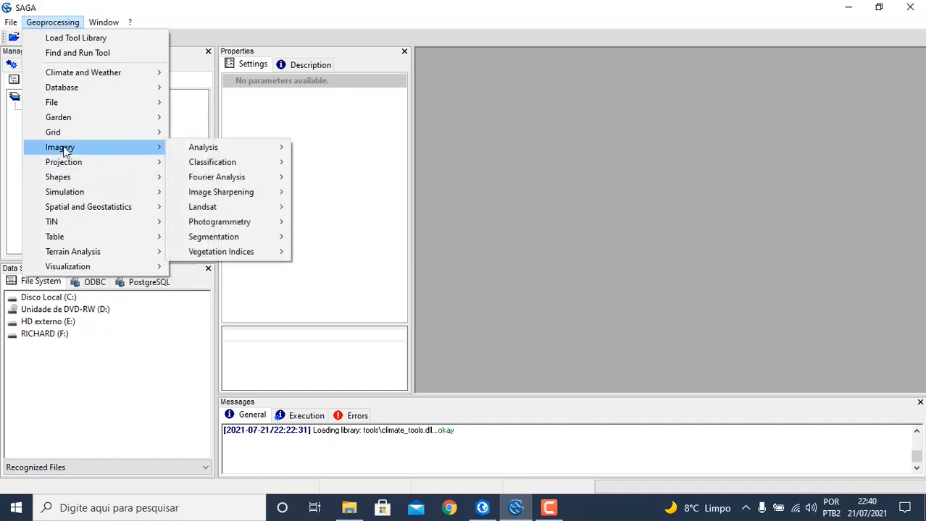
mouse_move(83, 162)
mouse_move(91, 197)
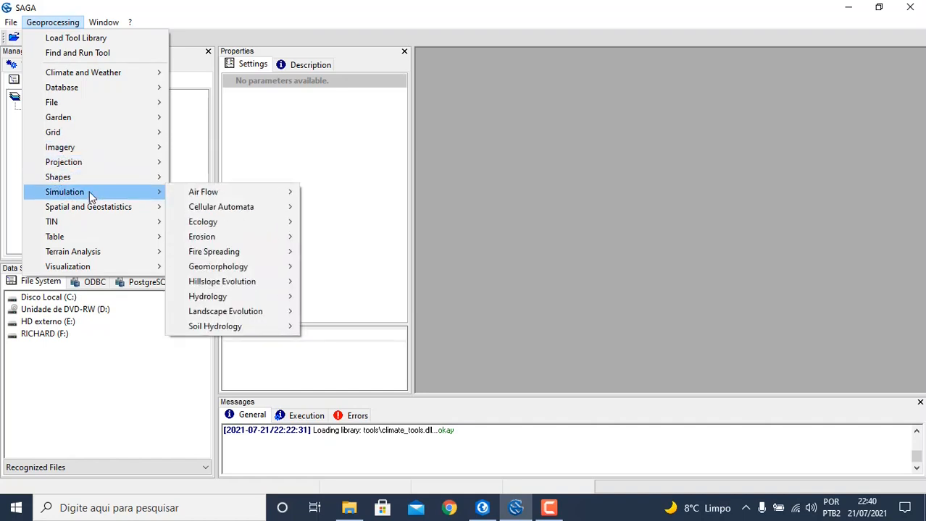
mouse_move(198, 221)
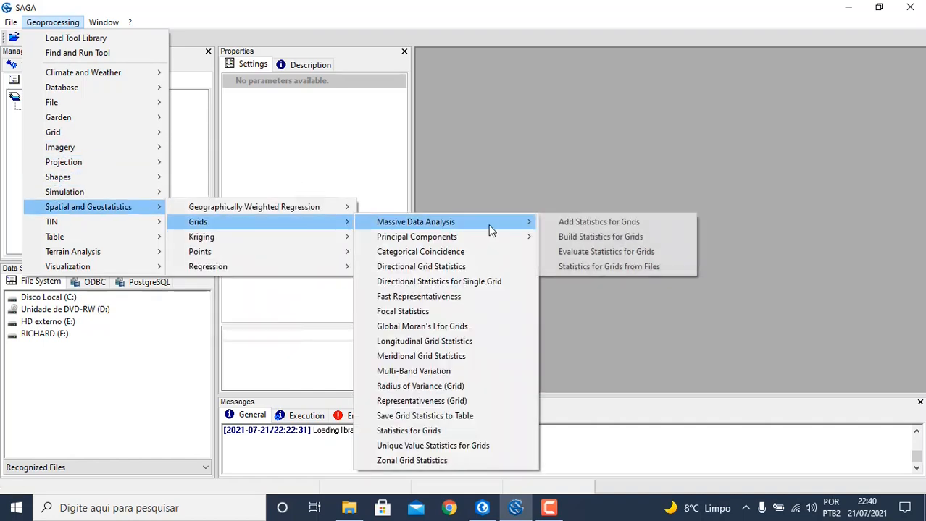
left_click(503, 161)
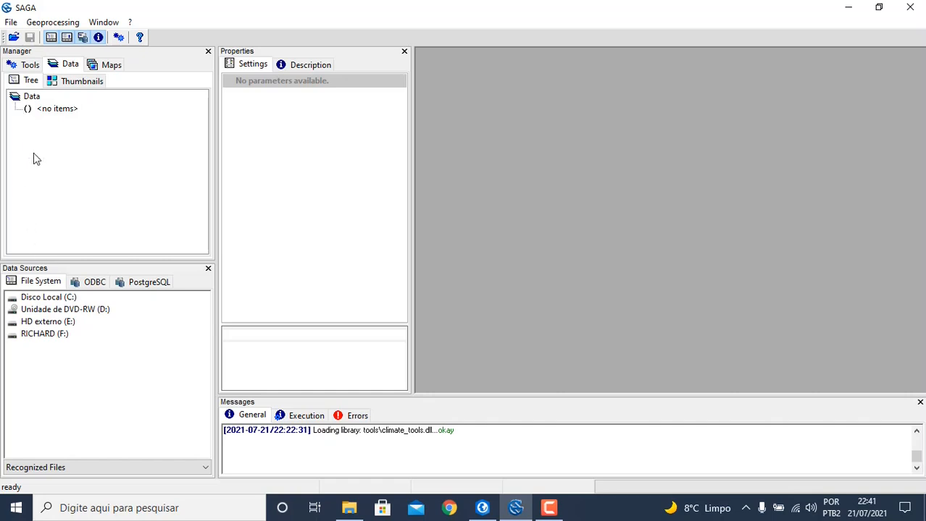
- Load the Erosao, DistUrbano, DistMalhaViaria, DistRedeHidrografica and DistFloresta TIFF grids from the AHPGEOTEC folder on drive C
double_click(43, 300)
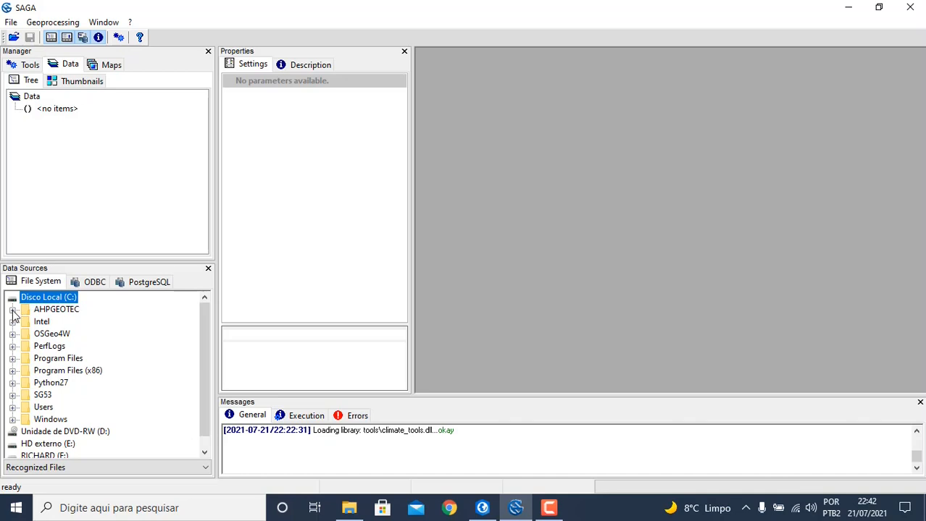
left_click(13, 310)
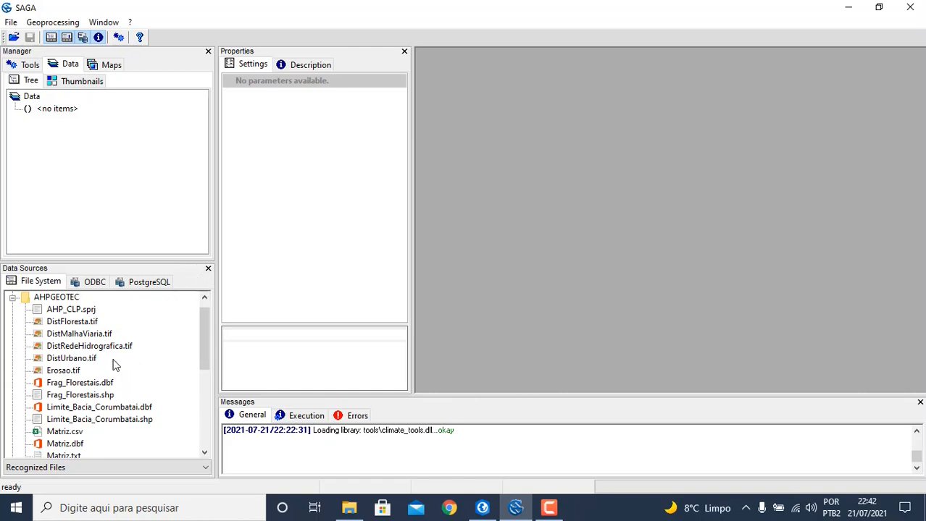
double_click(62, 374)
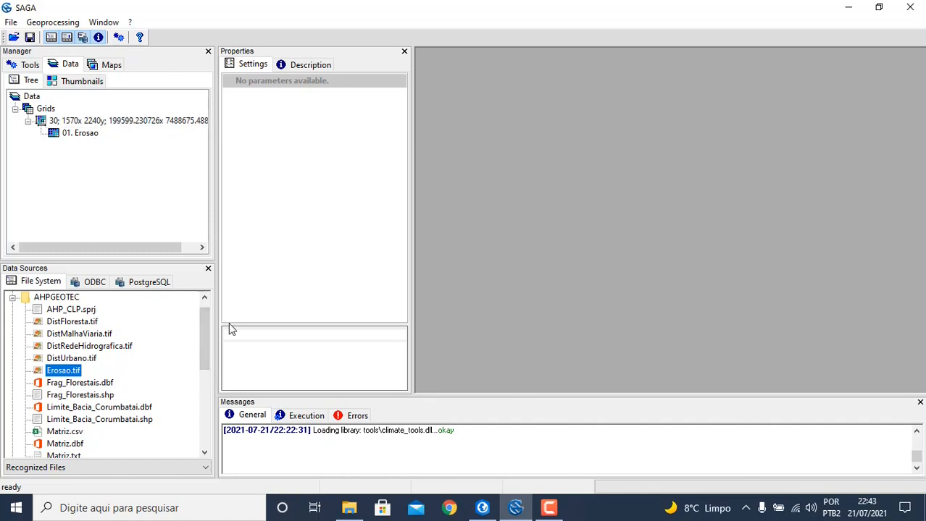
double_click(83, 359)
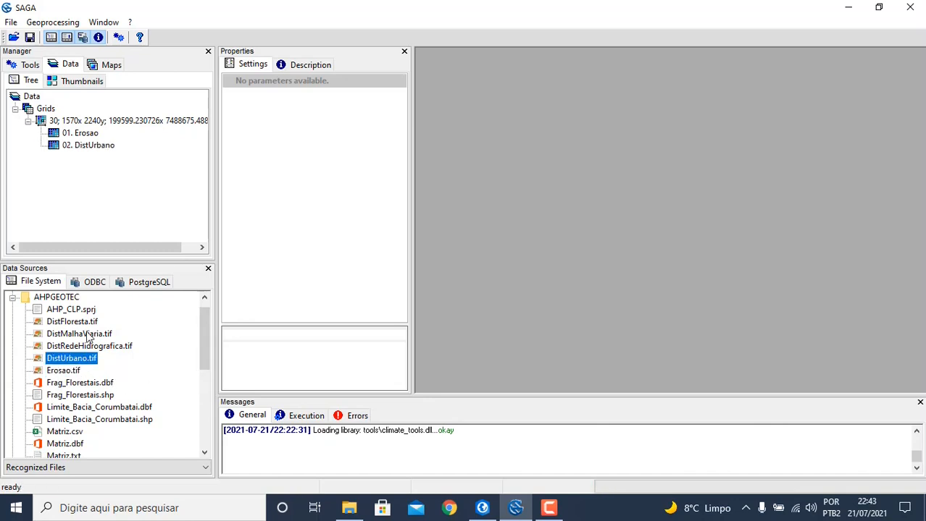
double_click(89, 338)
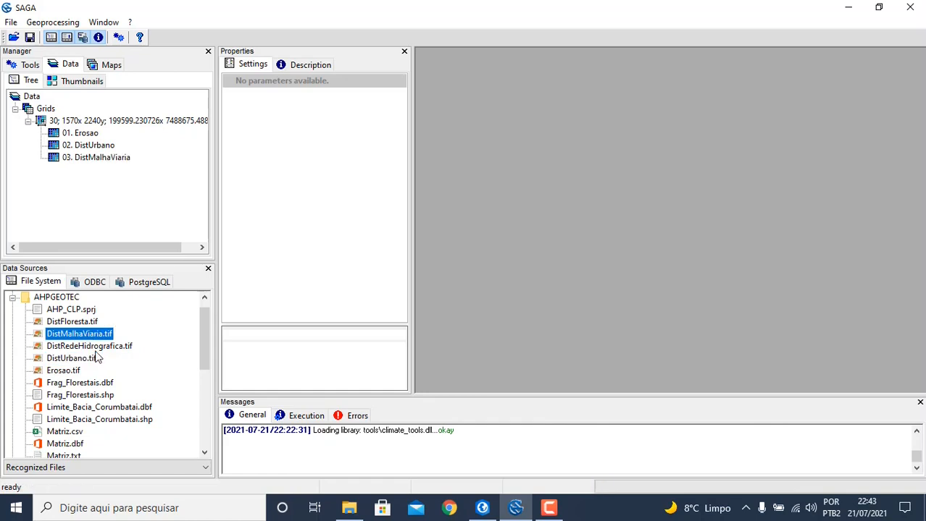
double_click(94, 348)
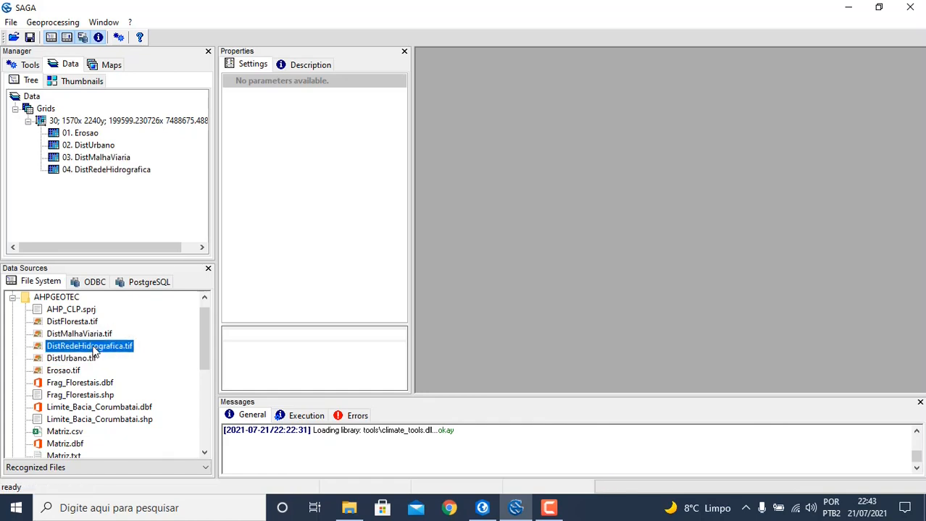
double_click(75, 324)
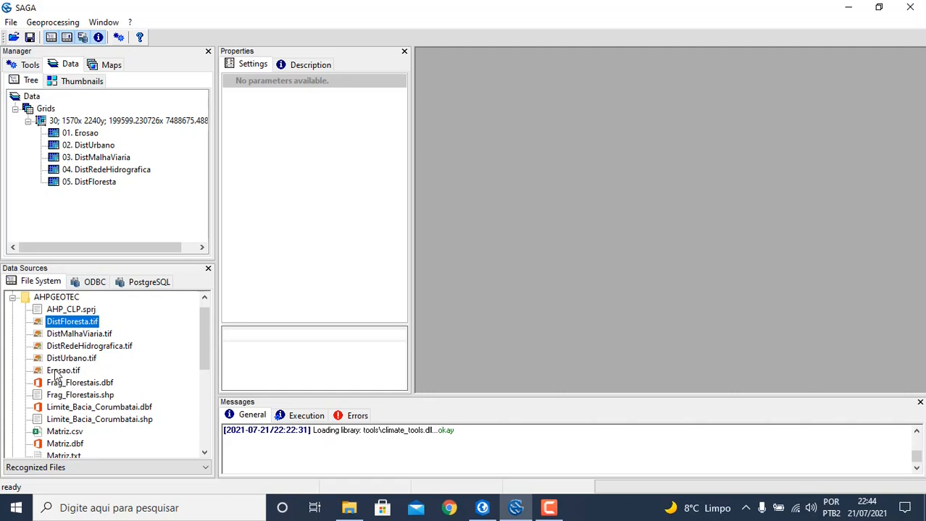
left_click(13, 38)
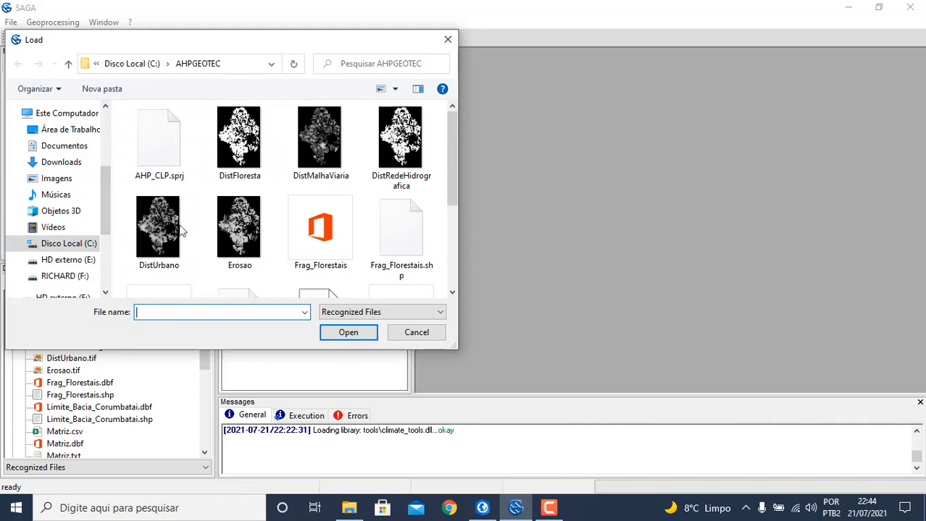
left_click(432, 331)
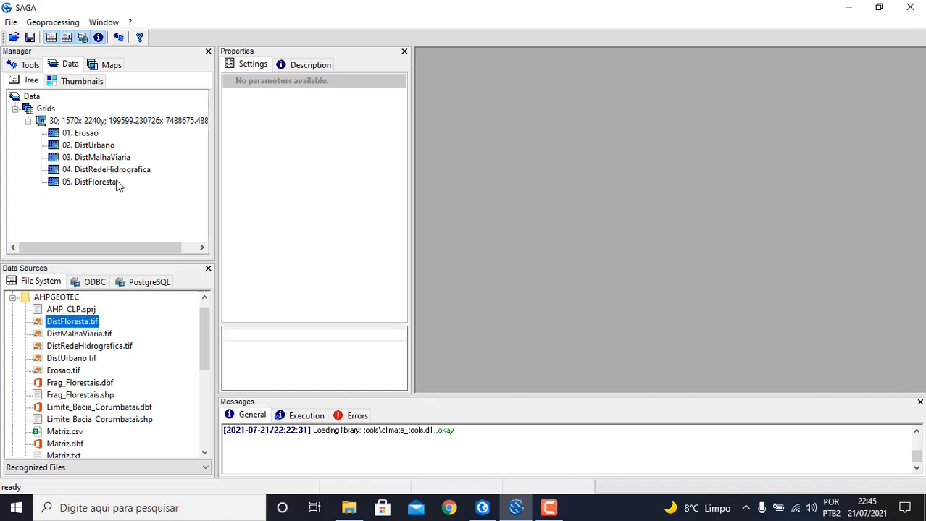
left_click(549, 509)
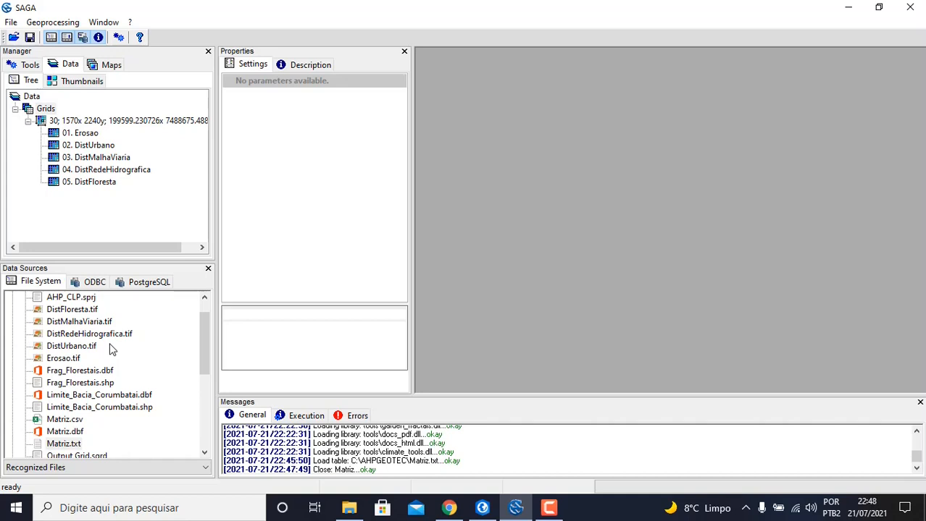
- Set up a new table with the Create New Table tool, naming it MatrizPareada and giving it 5 attributes
left_click(48, 27)
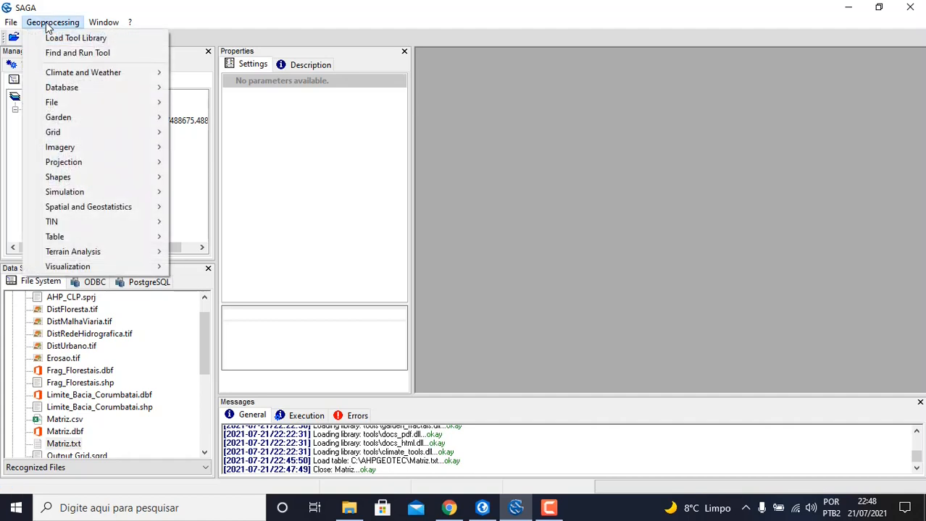
mouse_move(57, 240)
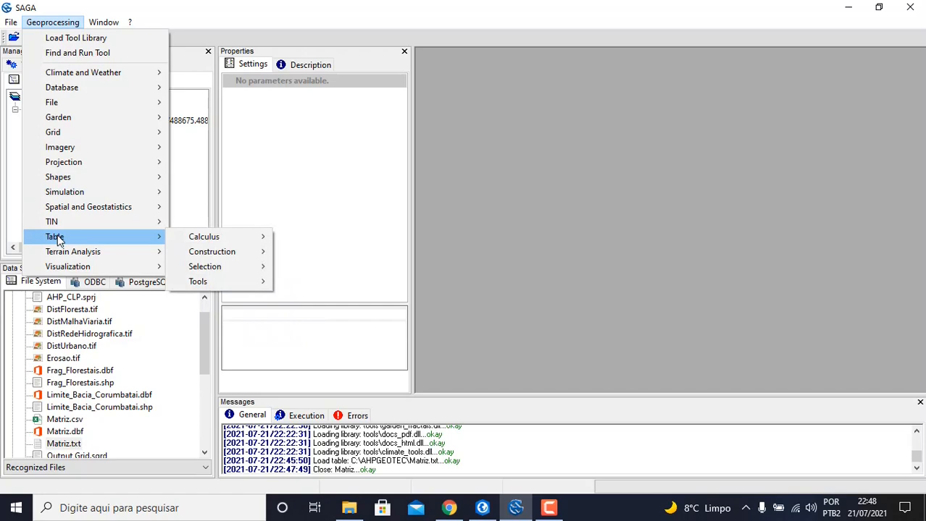
mouse_move(204, 254)
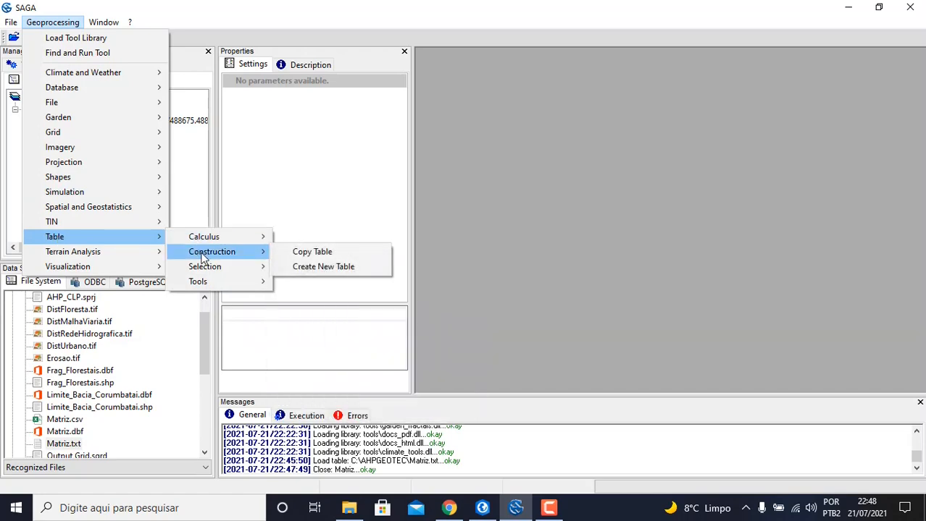
left_click(305, 268)
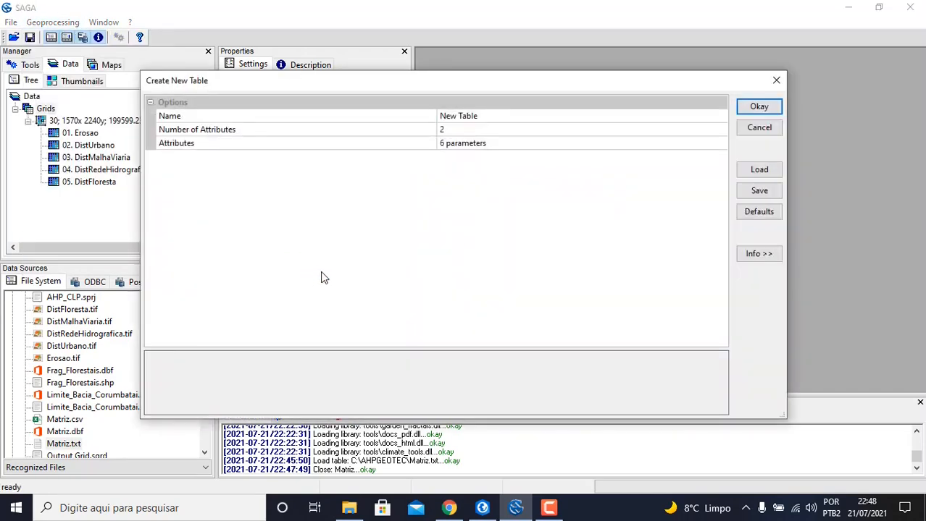
left_click_drag(364, 85, 461, 78)
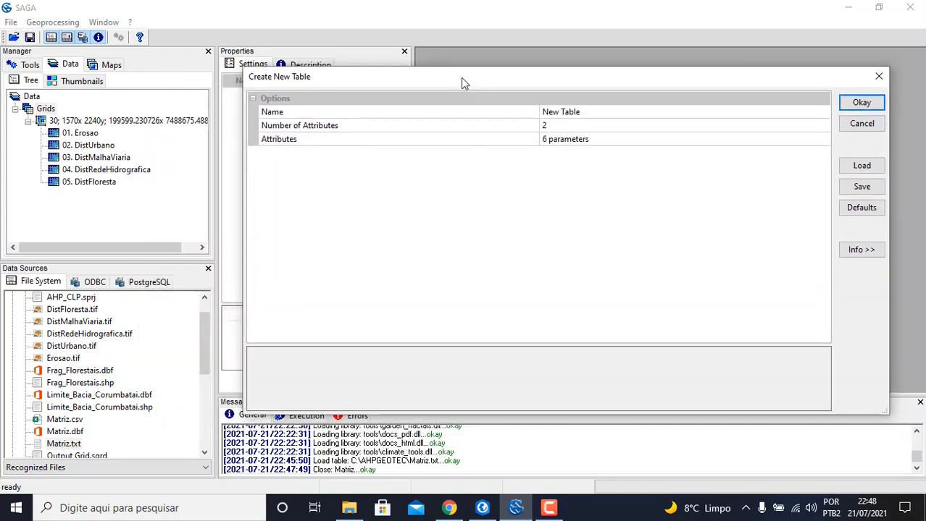
left_click(605, 108)
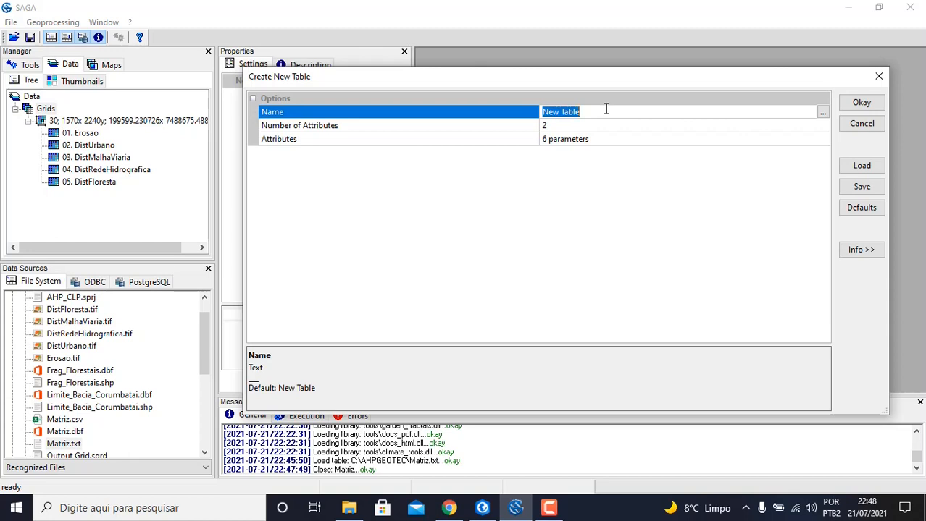
type("mATRIZ")
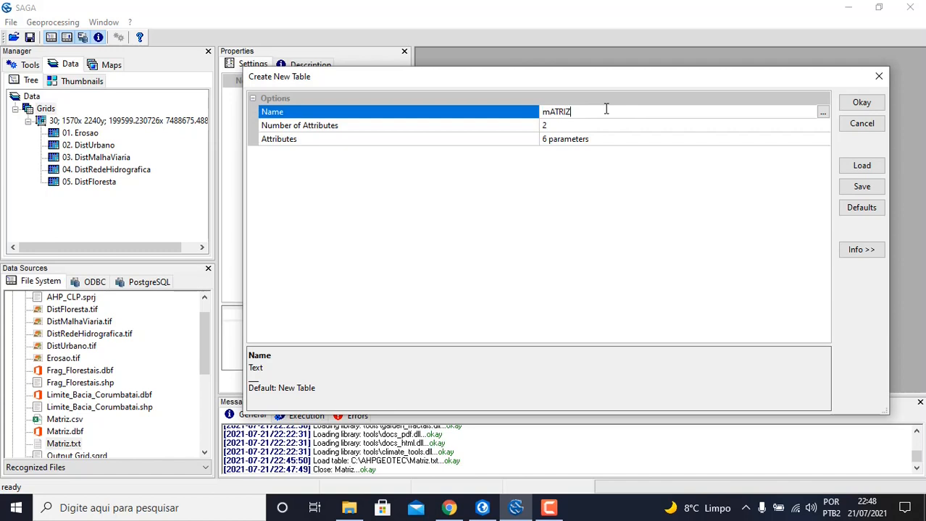
key("BackSpace")
key("BackSpace")
key("BackSpace")
key("BackSpace")
key("BackSpace")
key("BackSpace")
type("MatrizPREAD")
key("BackSpace")
key("BackSpace")
key("BackSpace")
key("BackSpace")
type("areada")
left_click(576, 125)
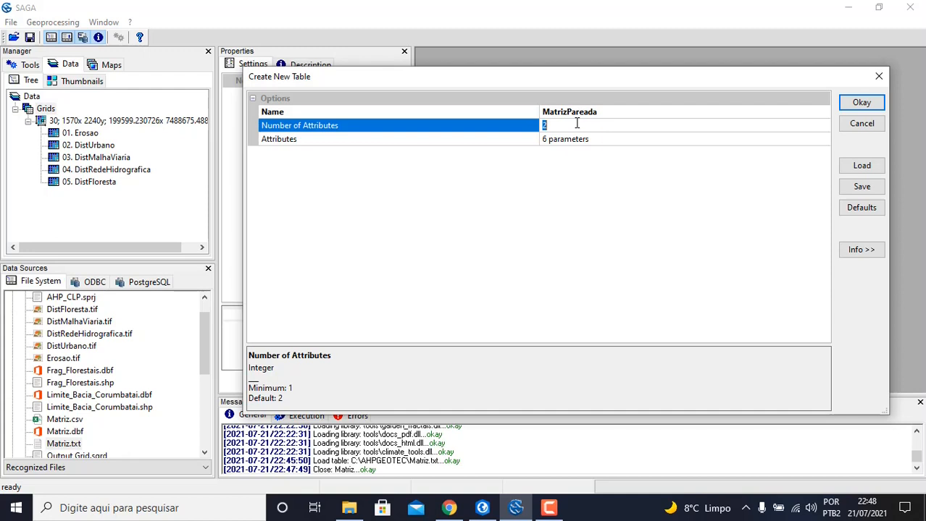
type("5")
- Define the new table's first attribute as Erosao with the 4 byte floating point number type
left_click(620, 142)
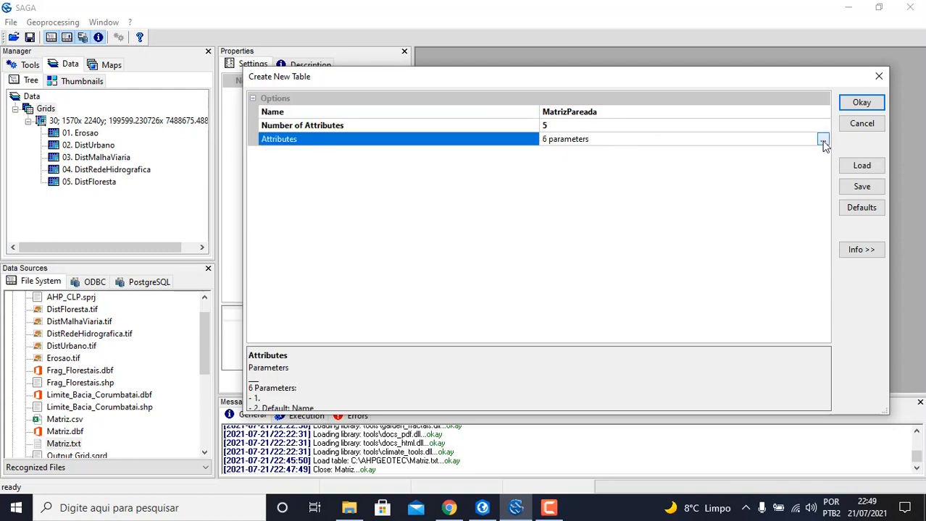
left_click(823, 140)
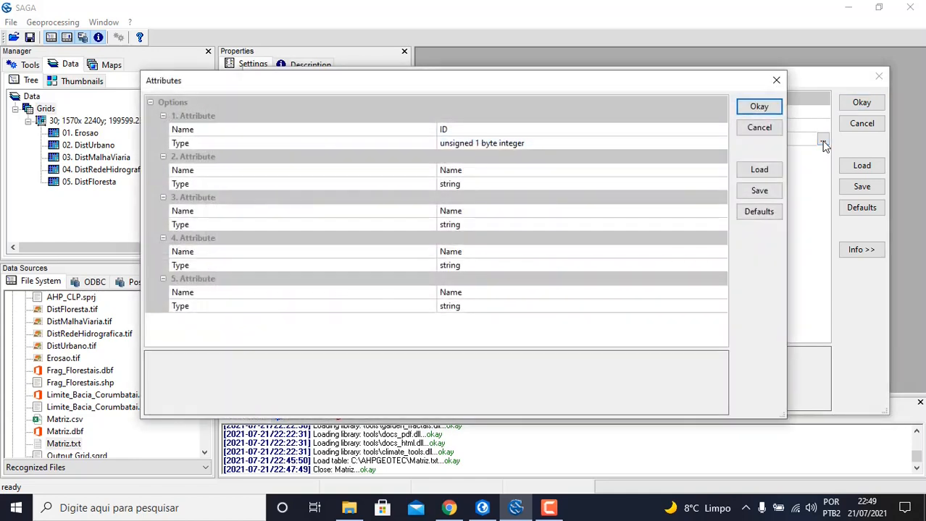
left_click(468, 128)
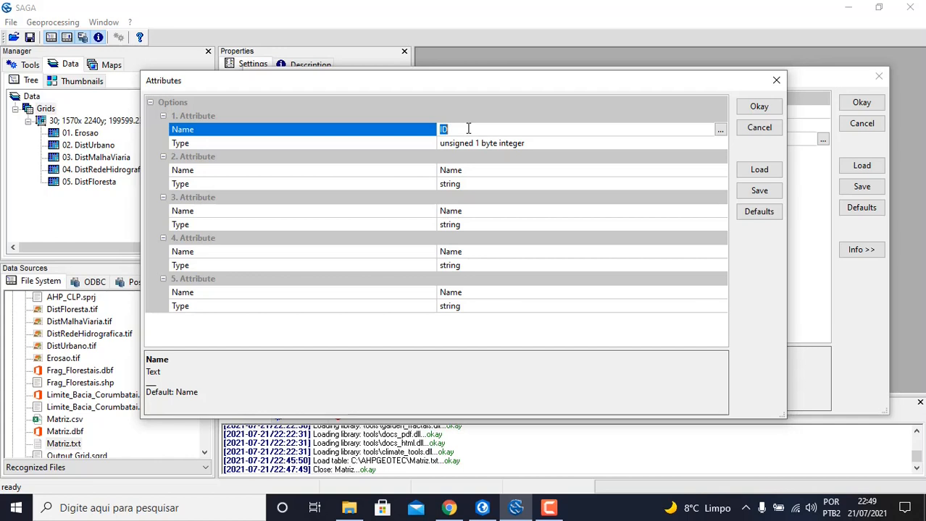
type("Erosao")
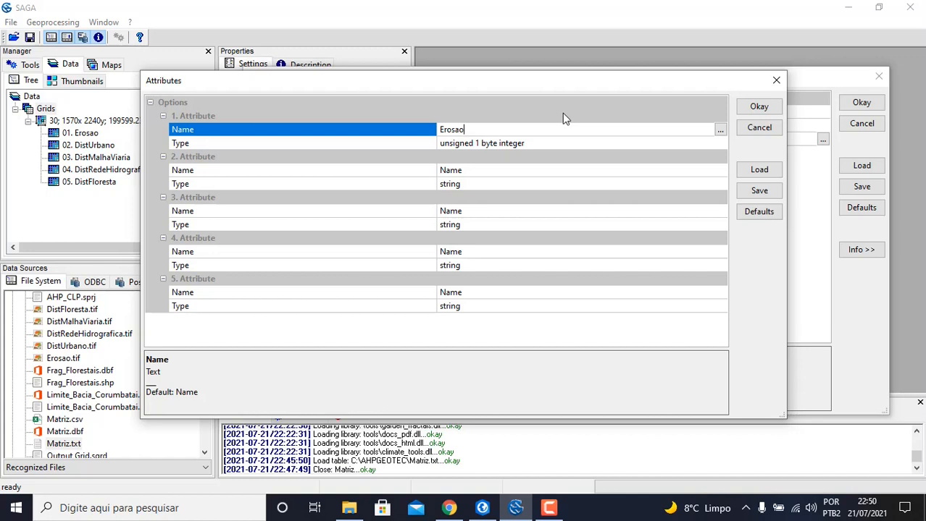
left_click(638, 142)
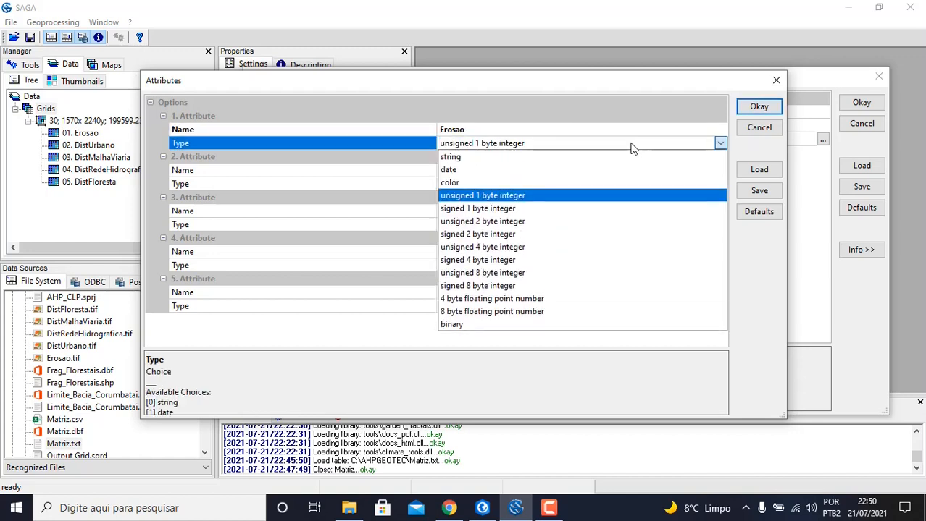
left_click(484, 301)
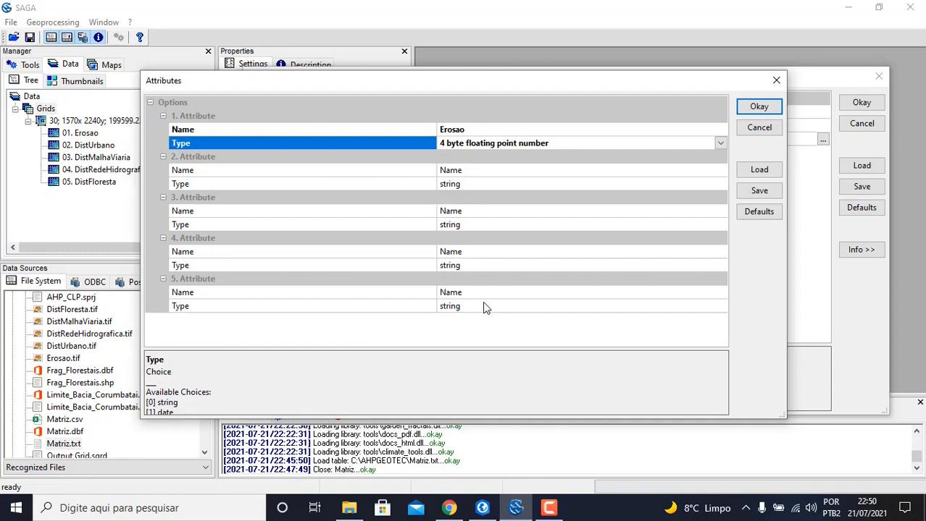
- Define the second attribute as DistUrbano with the 4 byte floating point number type
left_click(499, 170)
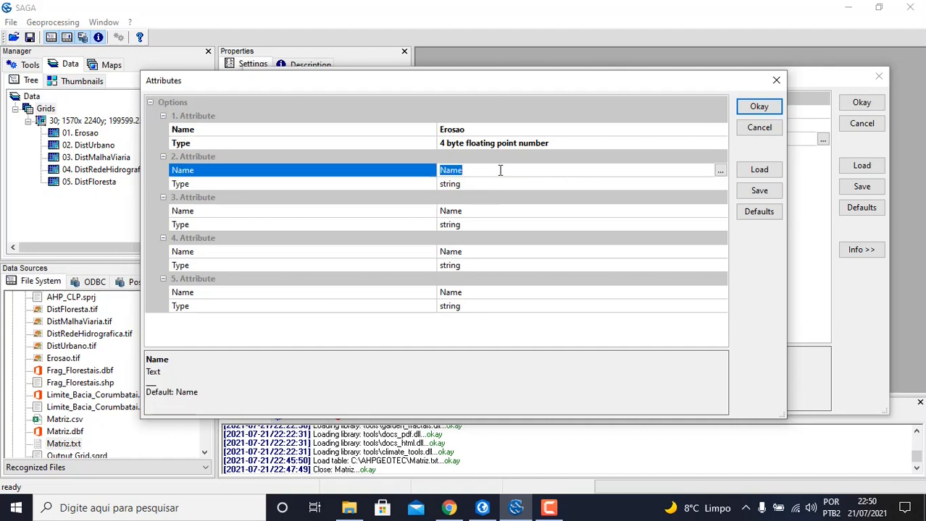
key("BackSpace")
type("d")
key("BackSpace")
type("DistUrbano")
left_click(451, 173)
type("t")
left_click(470, 186)
left_click(478, 339)
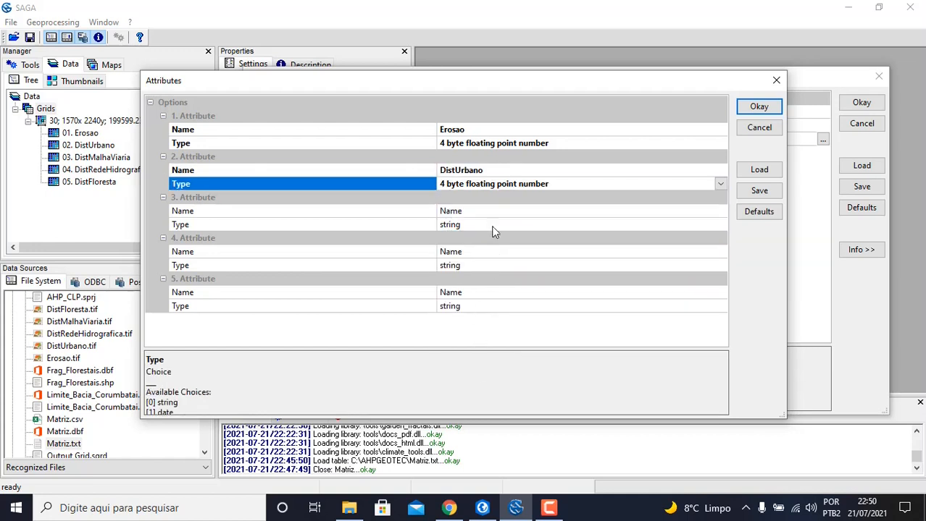
- Define the third attribute as DistMalhaViaria with the 4 byte floating point number type
left_click(487, 211)
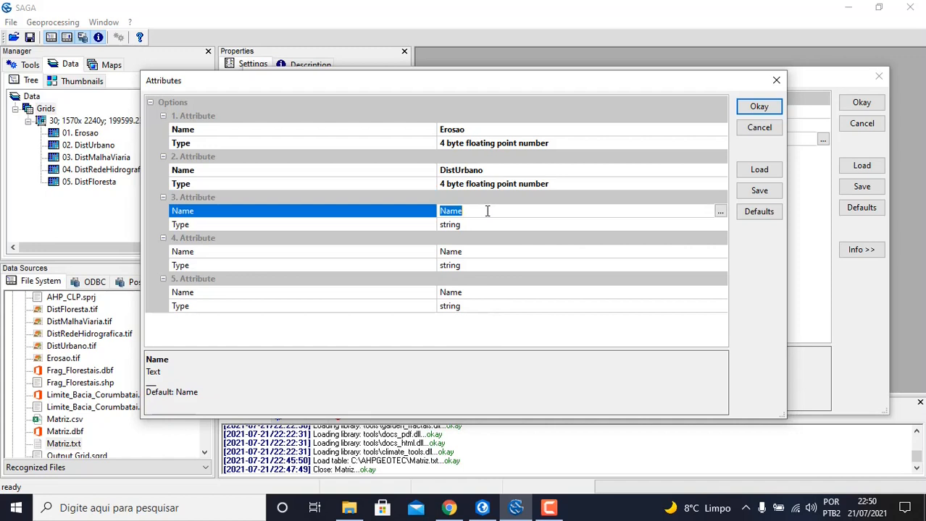
type("DistMalhaViaria")
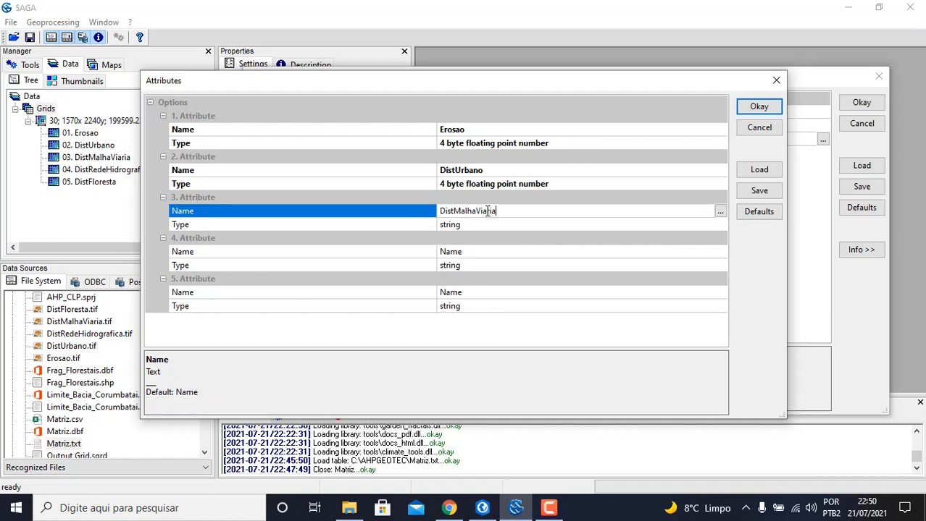
left_click(507, 228)
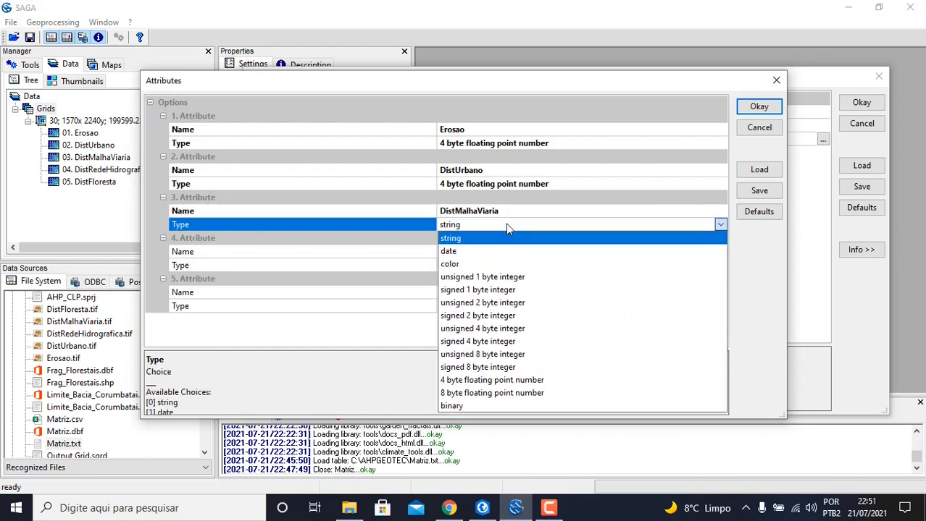
left_click(476, 384)
- Define the fourth attribute as DistRedeHidrografica with the 4 byte floating point number type
left_click(476, 252)
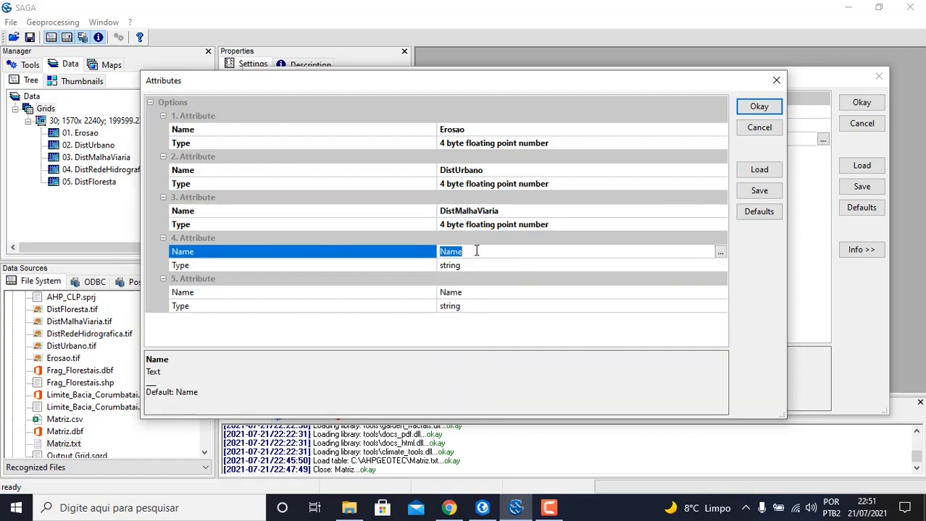
key("BackSpace")
type("DistRede")
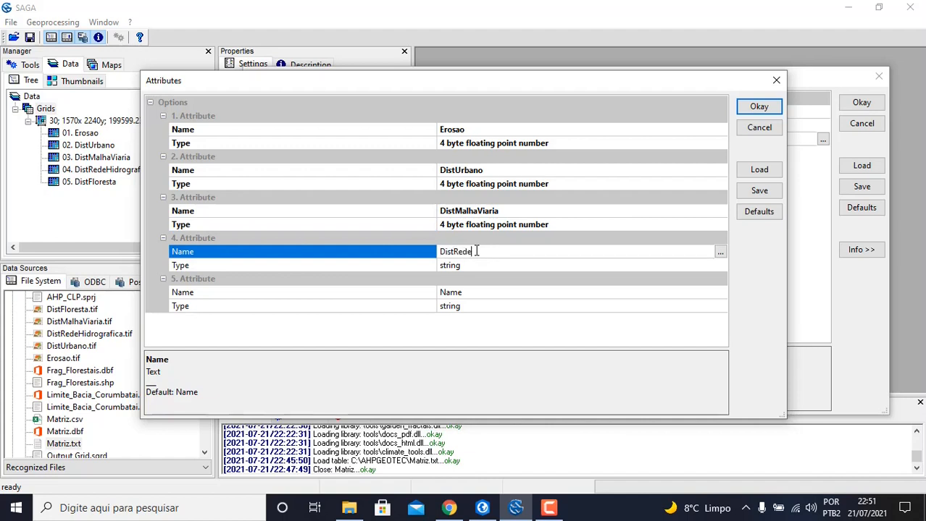
type("Hidrografica")
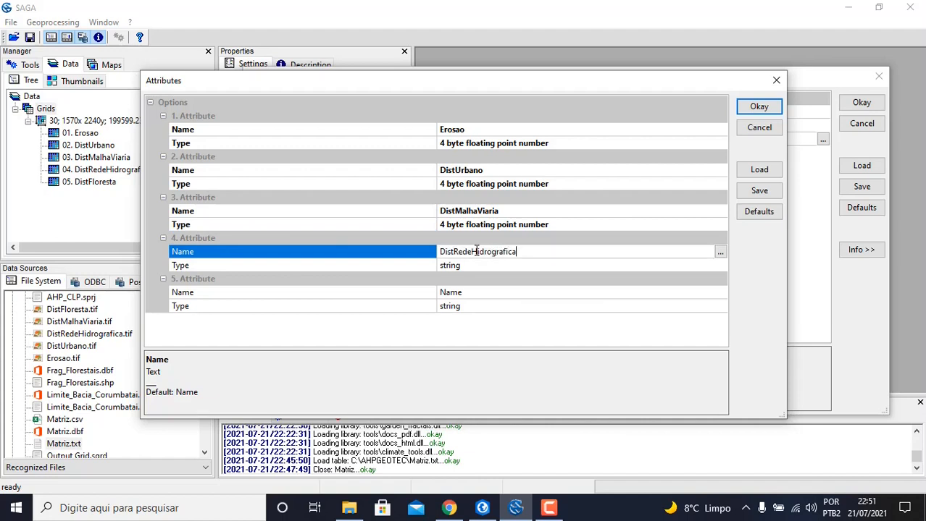
left_click(505, 268)
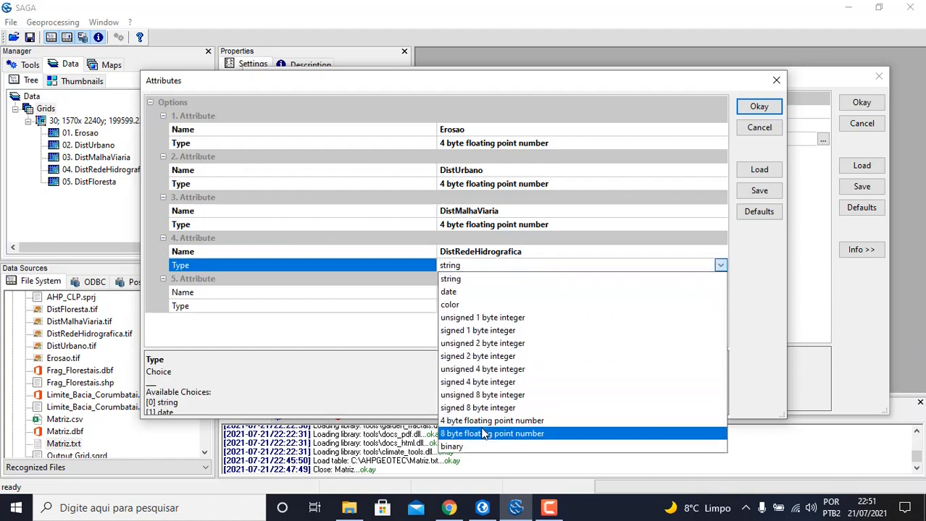
left_click(481, 427)
- Define the fifth attribute as DistFloresta with the 4 byte floating point number type
left_click(479, 293)
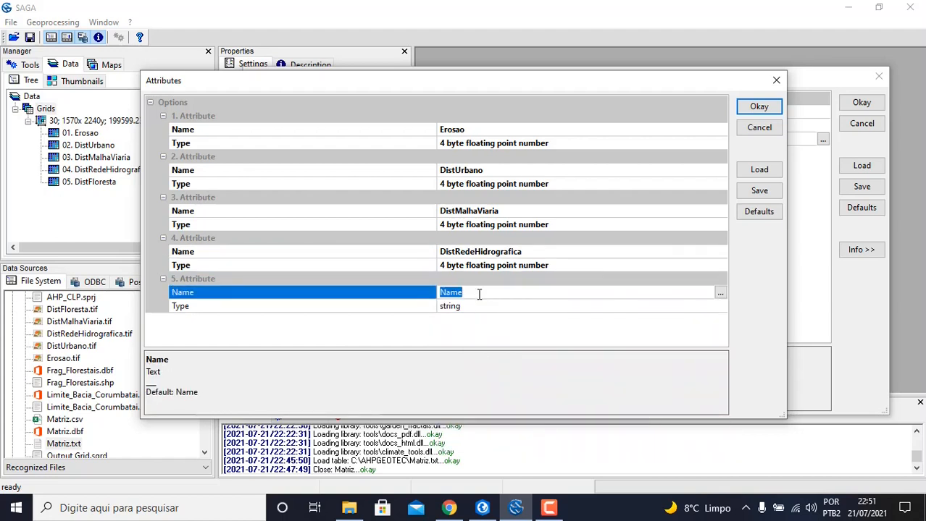
type("DistFloresta")
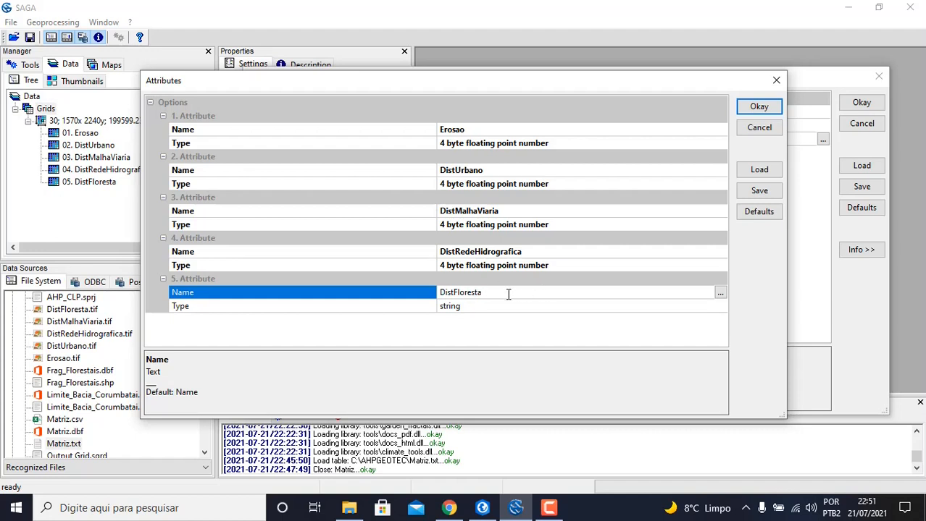
left_click(470, 311)
left_click(469, 308)
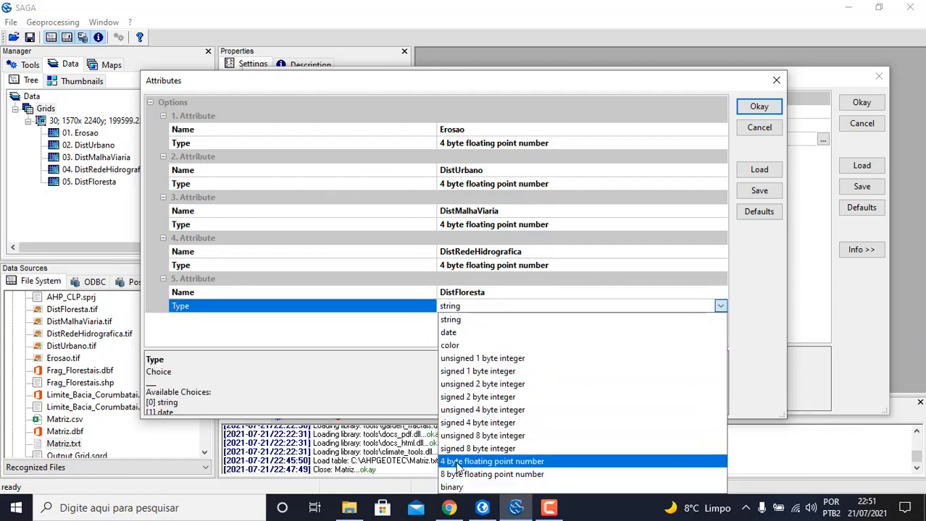
left_click(458, 462)
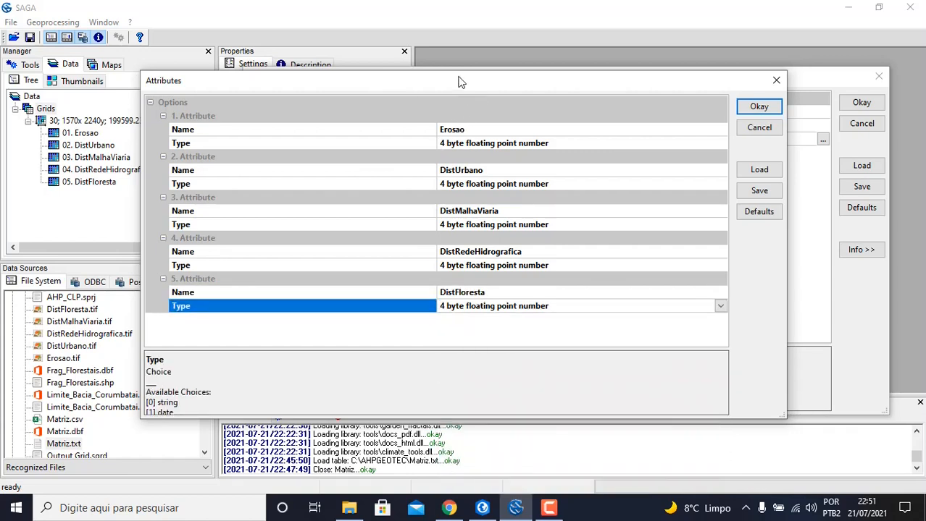
- Accept the five attribute definitions and run the Create New Table tool to generate MatrizPareada
left_click_drag(458, 79, 539, 52)
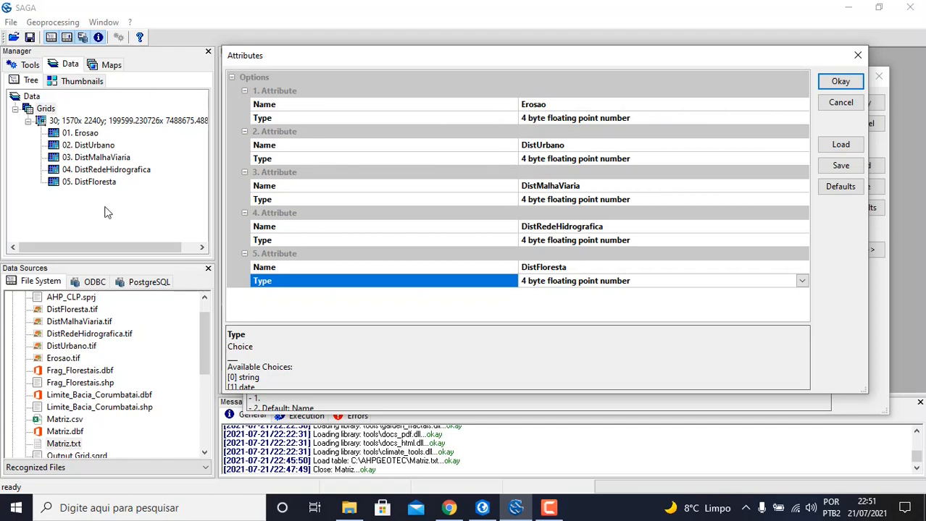
left_click(839, 82)
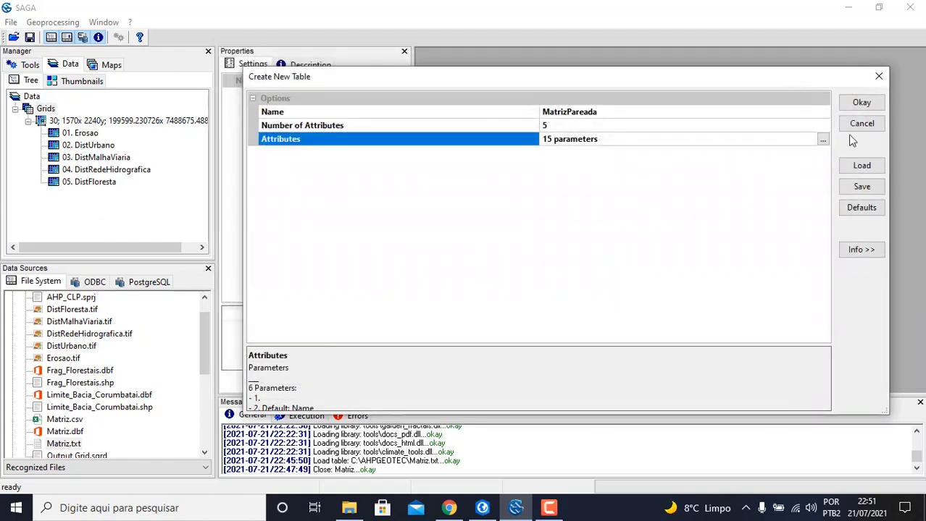
left_click(855, 108)
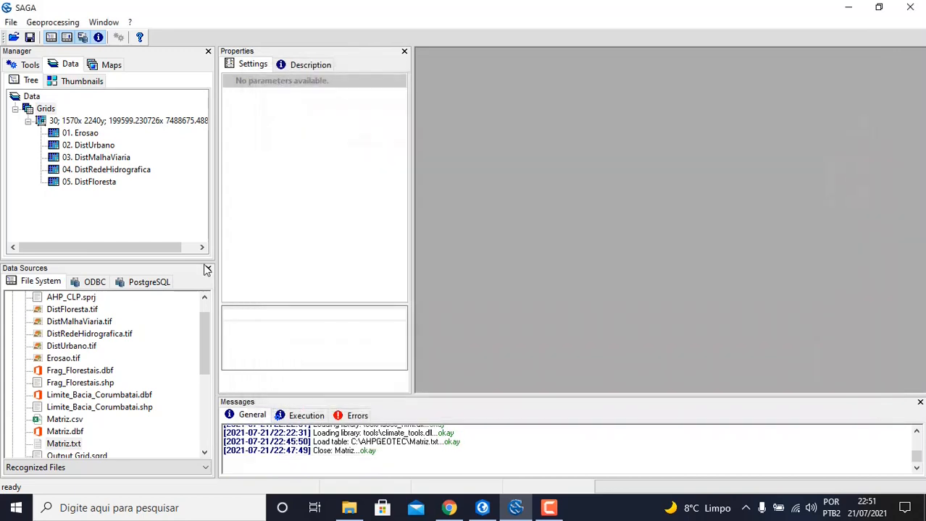
- Open the MatrizPareada table in a maximized view and fit the column widths to their full attribute names
left_click(95, 209)
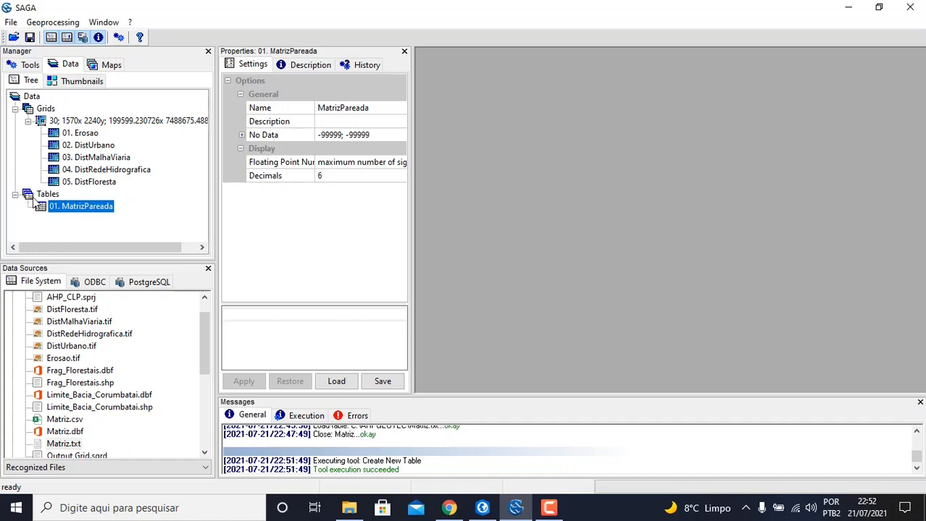
double_click(95, 210)
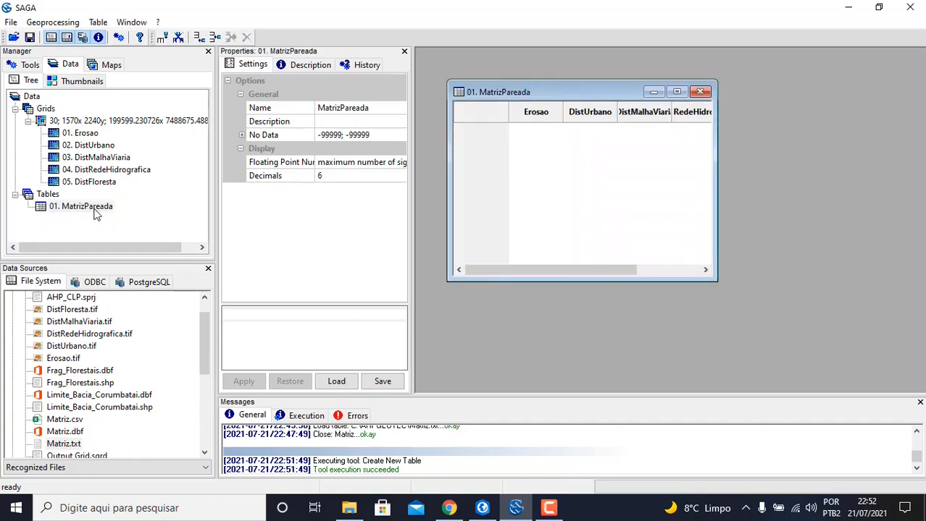
left_click(676, 92)
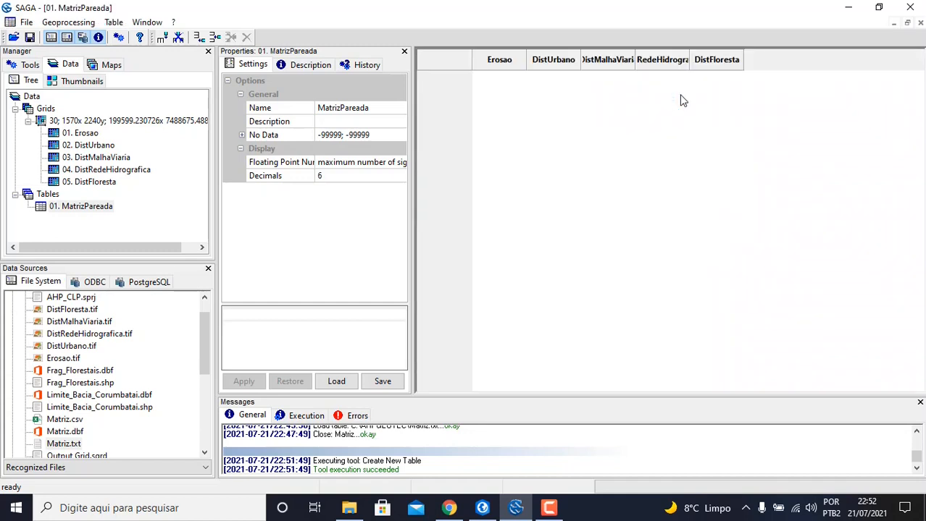
left_click_drag(526, 60, 733, 58)
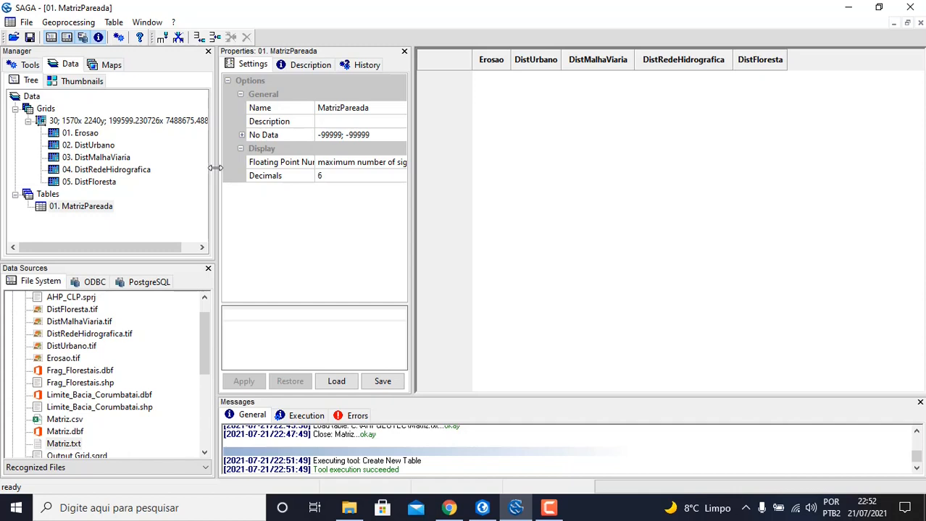
- Add five empty records to the MatrizPareada table
left_click(197, 37)
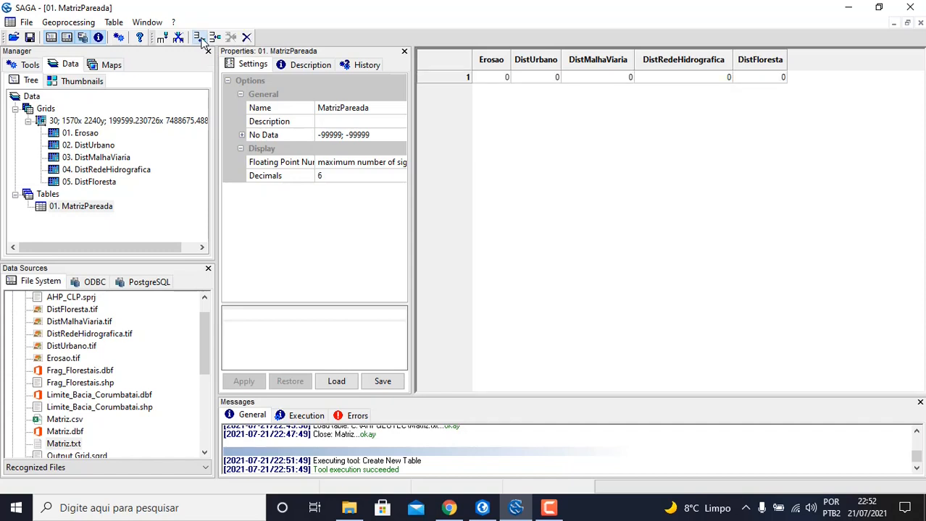
left_click(197, 38)
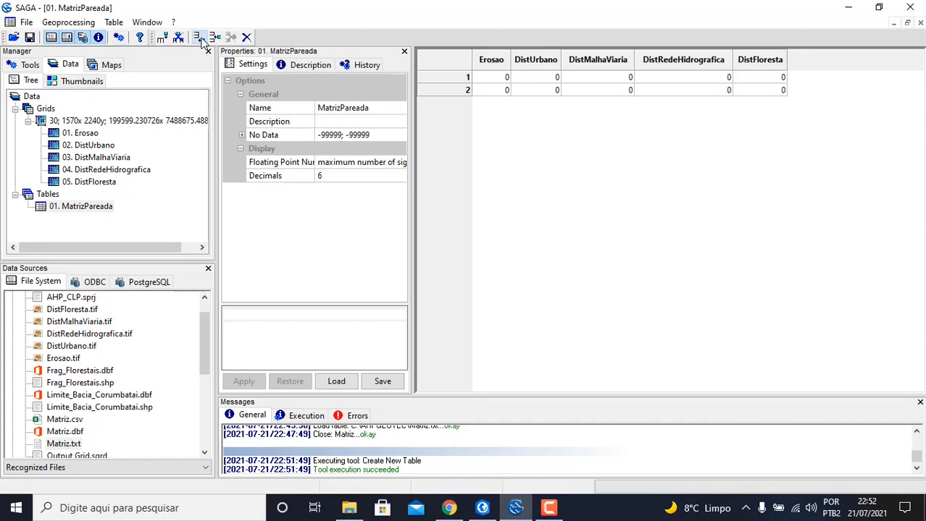
left_click(197, 38)
left_click(197, 38)
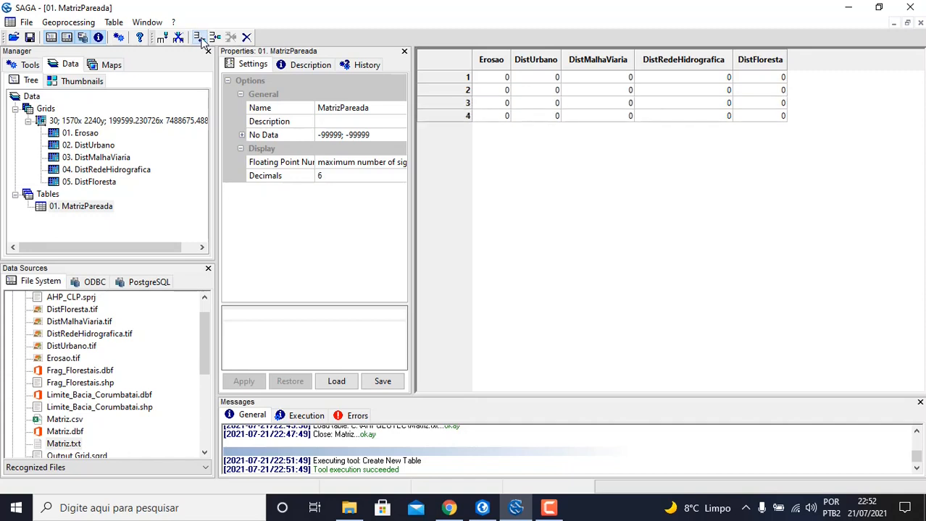
left_click(198, 39)
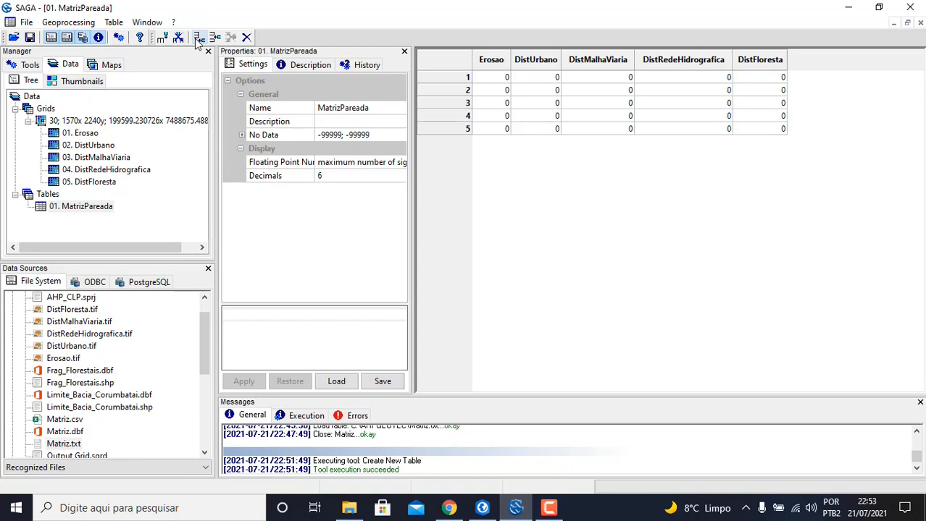
- Fill row 1 of the matrix with 1 for Erosao and 0.5 for each of the other four criteria
double_click(506, 77)
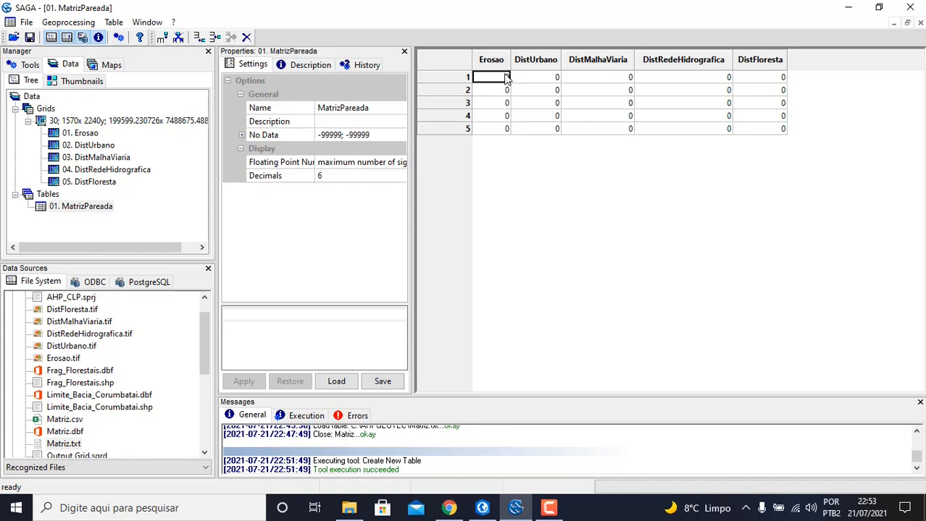
type("2")
key("BackSpace")
type("1")
key("Tab")
type("0")
key("Tab")
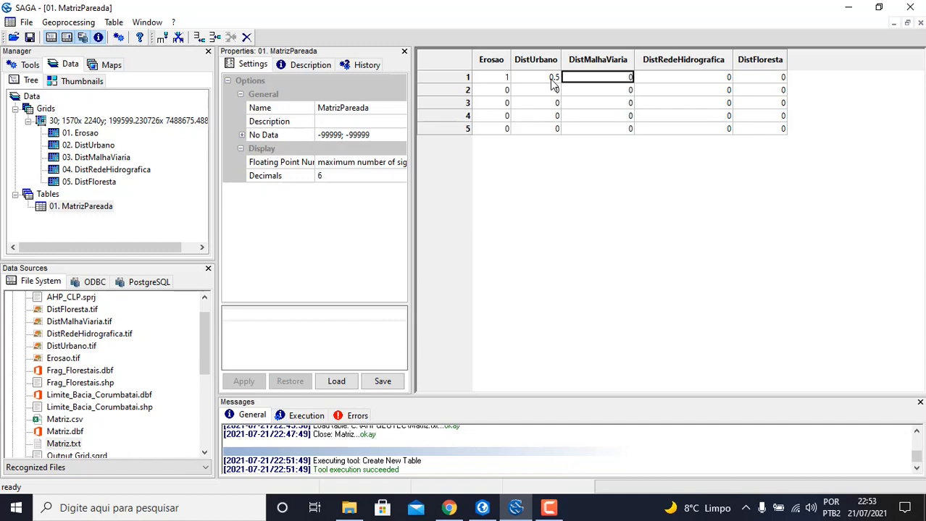
type("0.5")
key("Tab")
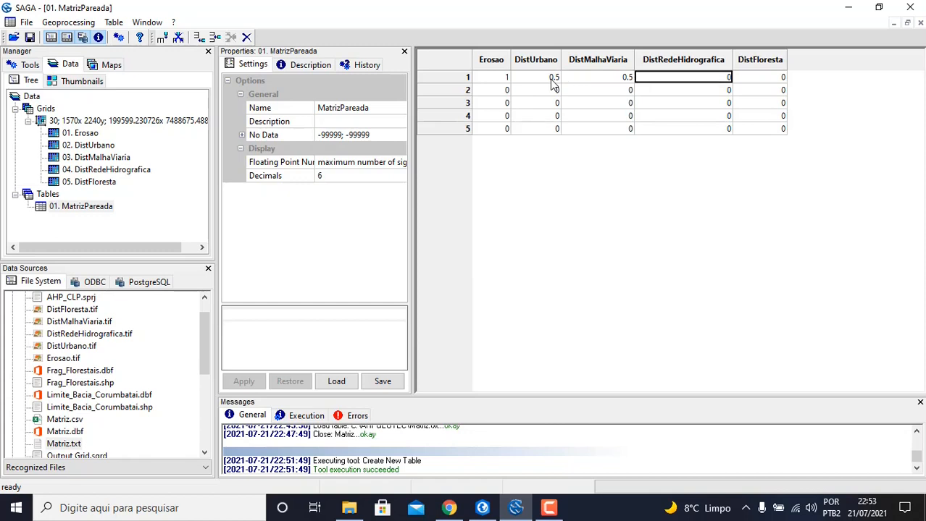
type("0.5")
key("Tab")
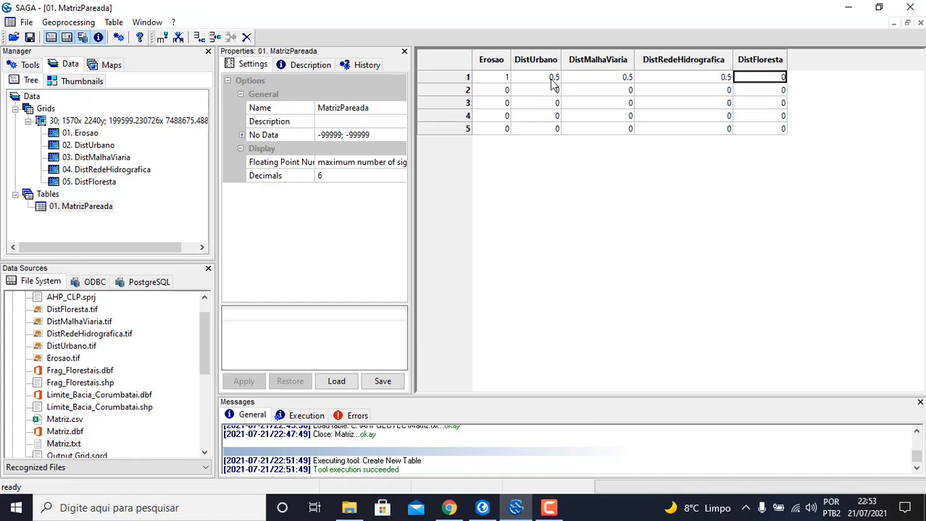
type("0.5")
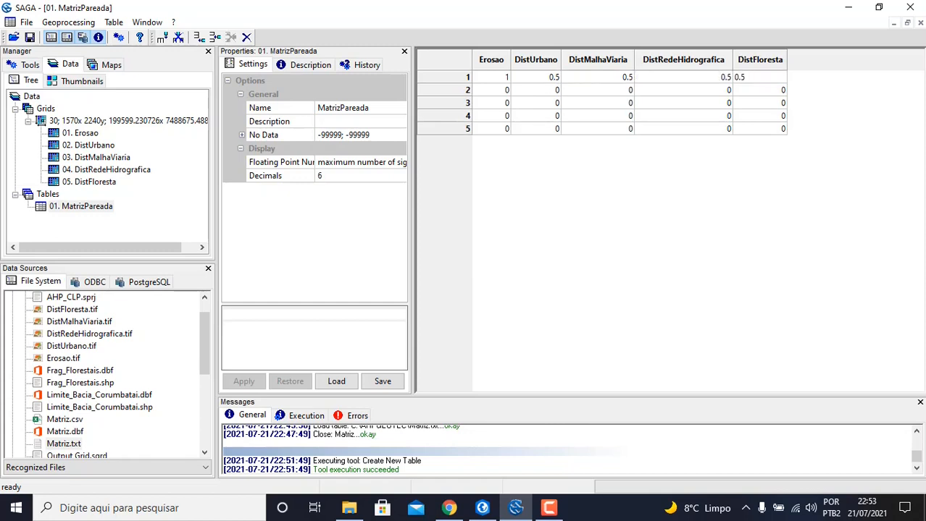
- Fill row 2 of the matrix, from Erosao to DistFloresta, with 2, 1, 1, 0.5 and 0.5
left_click(507, 90)
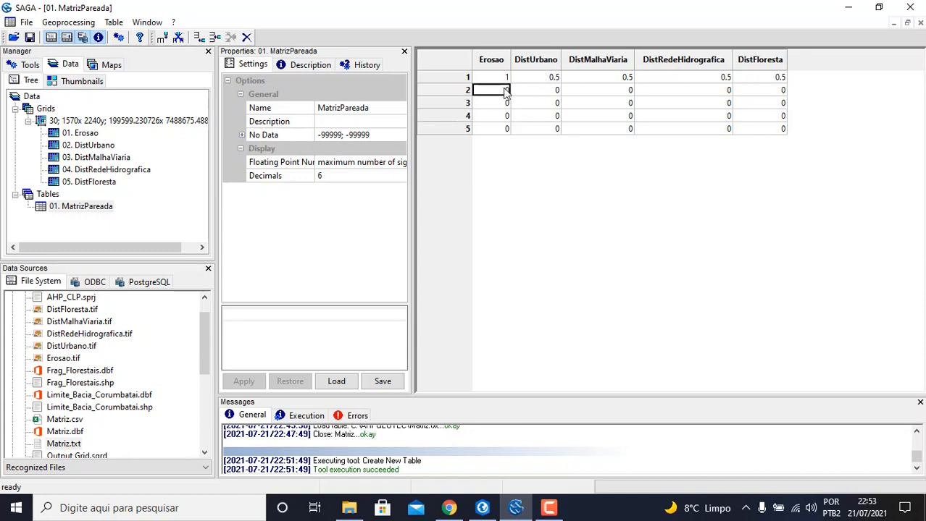
type("2")
key("Tab")
type("1")
key("Tab")
type("1")
key("Tab")
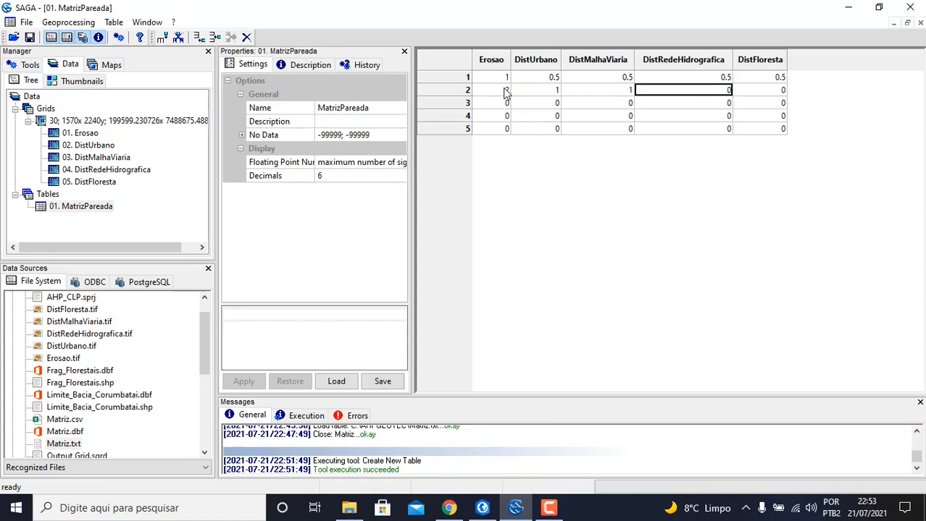
type("0.5")
key("Tab")
type("0.")
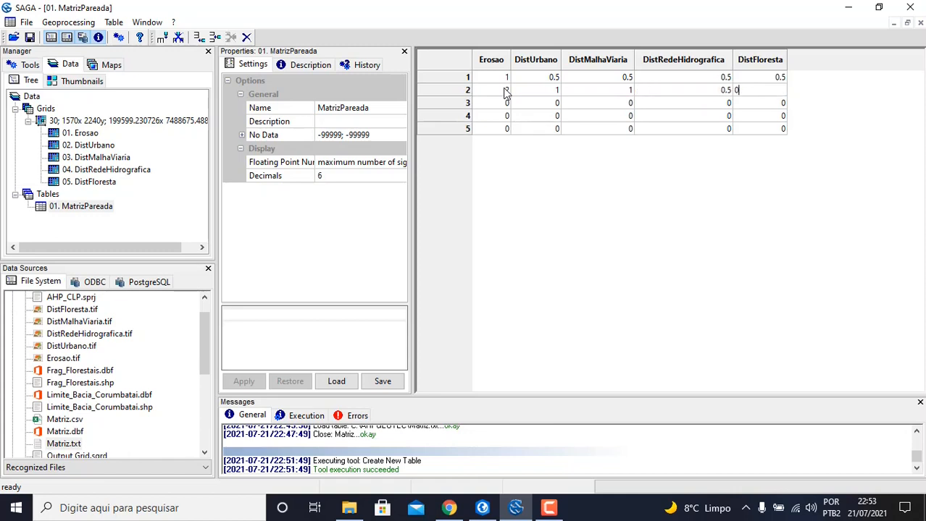
type("5")
key("Return")
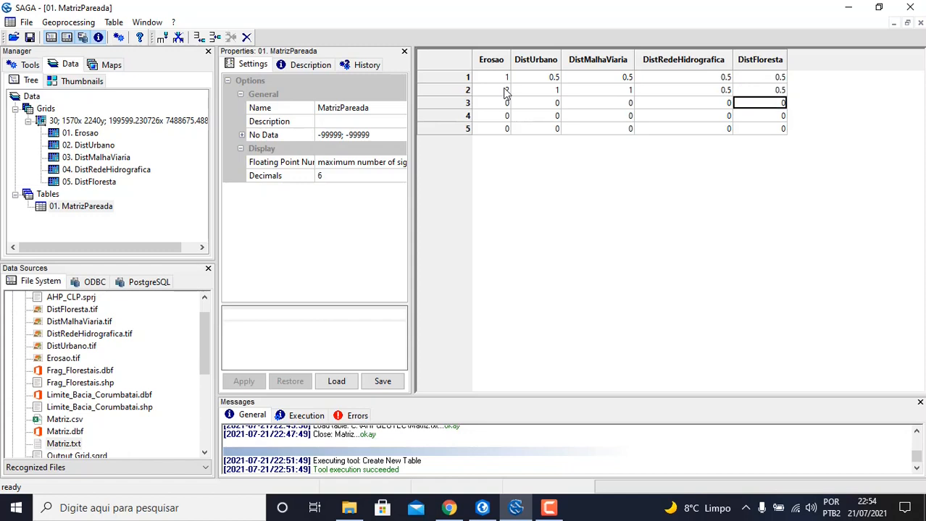
- Fill row 3 of the matrix, from Erosao to DistFloresta, with 2, 1, 1, 0.5 and 0.5
left_click(497, 105)
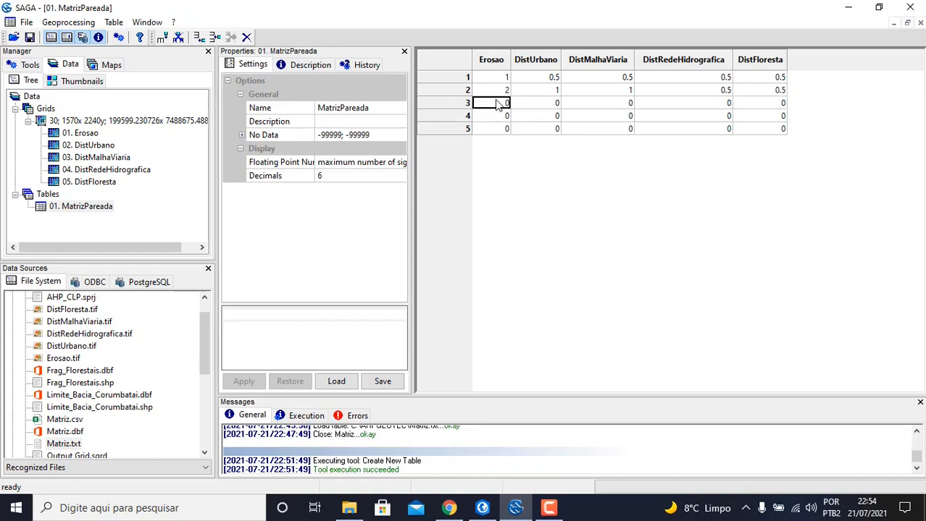
type("2")
key("Tab")
type("1")
key("Tab")
type("1")
key("Tab")
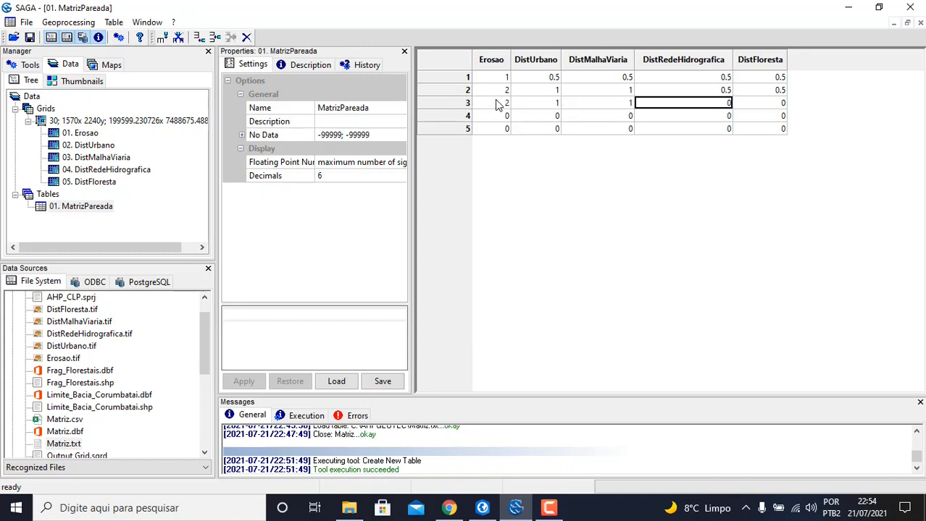
type("0.5")
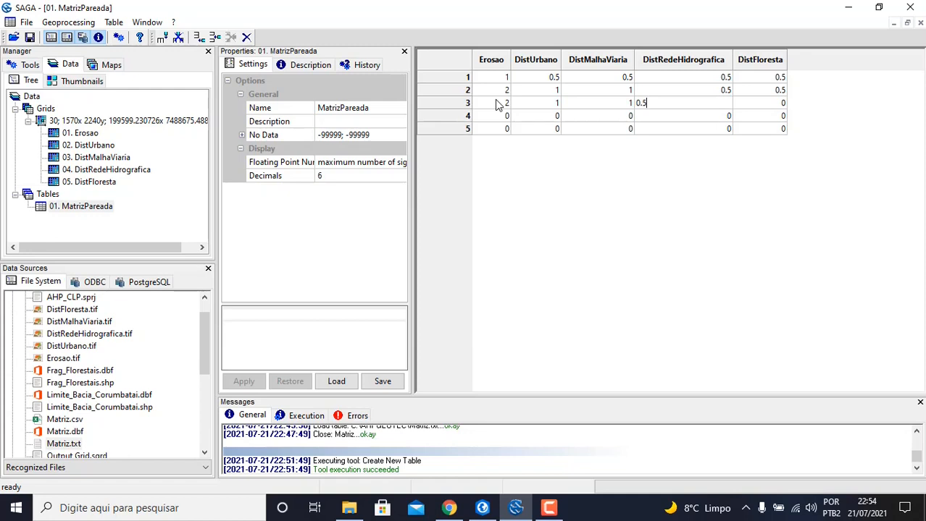
key("Tab")
type("0.5")
left_click(504, 118)
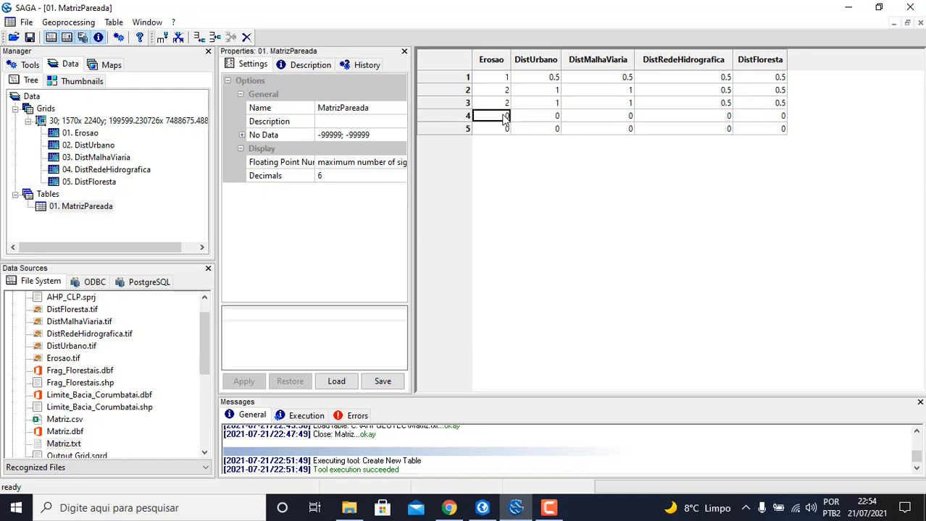
- Fill row 4 of the matrix, from Erosao to DistFloresta, with 2, 2, 2, 1 and 1
type("2")
key("Tab")
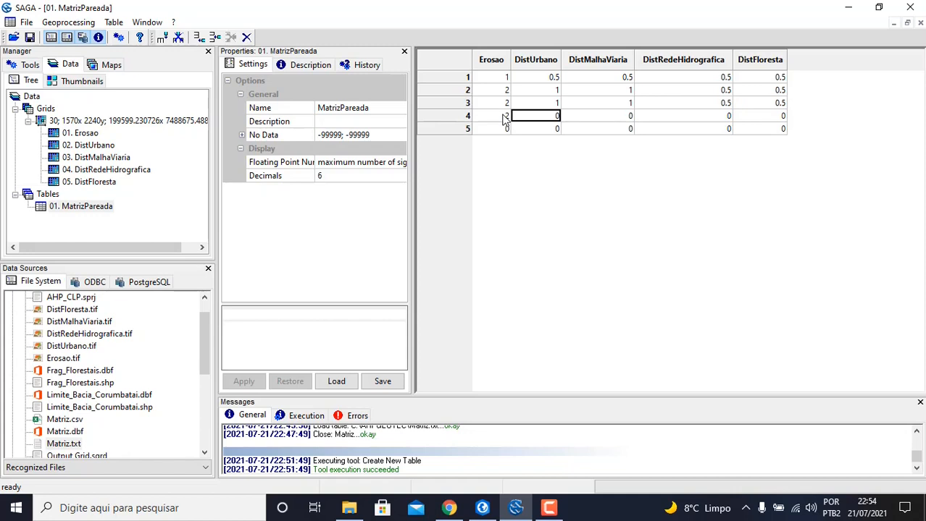
type("2")
key("Tab")
type("1")
key("BackSpace")
type("2")
key("Tab")
type("1")
key("Tab")
type("1")
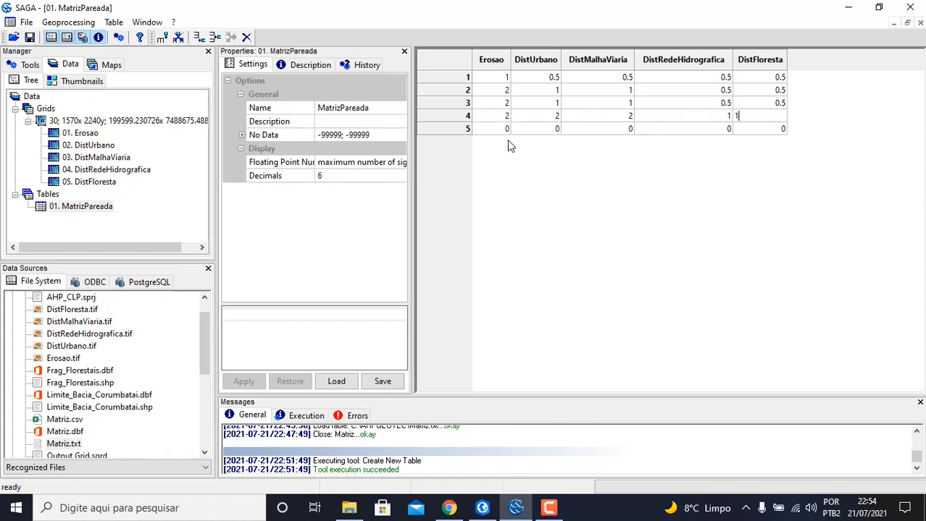
- Fill row 5 of the matrix, from Erosao to DistFloresta, with 2, 2, 2, 1 and 1
left_click(500, 129)
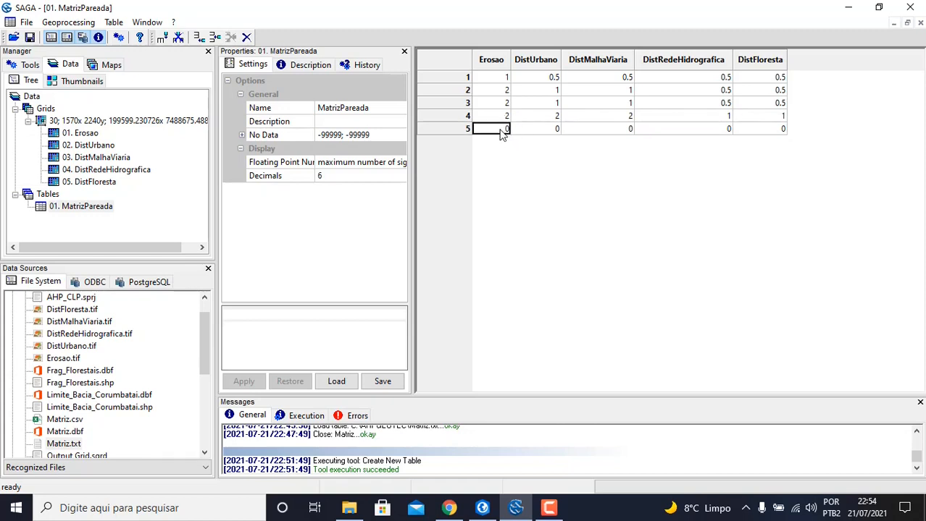
type("2")
key("Tab")
type("2")
key("Tab")
type("2")
key("Tab")
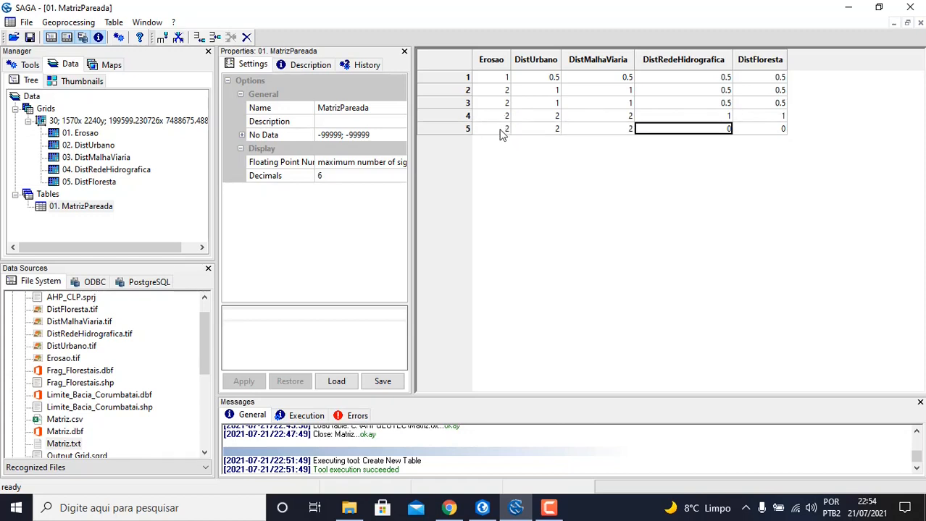
type("1")
key("Tab")
type("1")
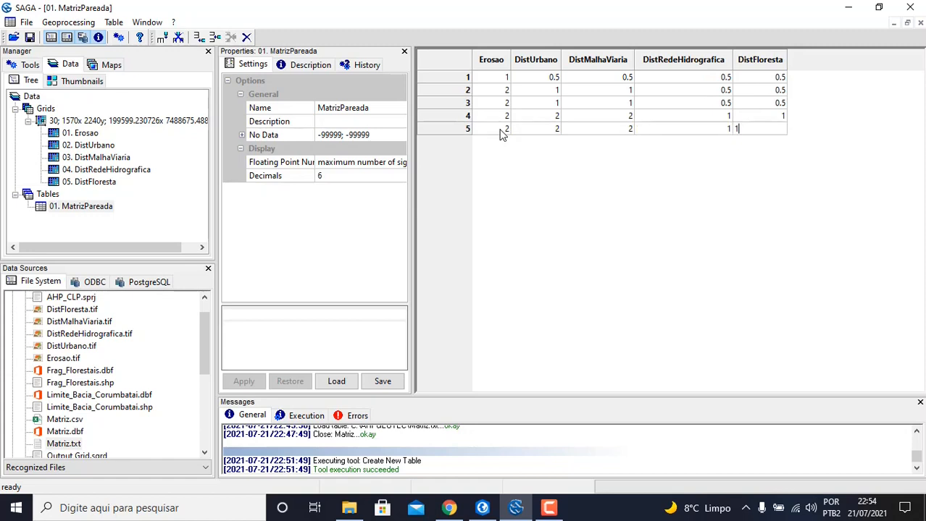
key("Return")
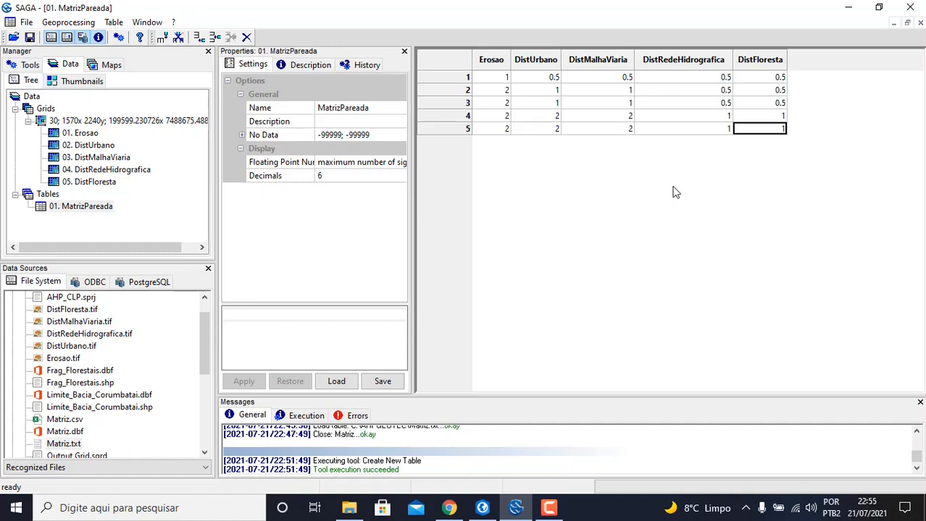
- Save the MatrizPareada table as a Text (*.txt) file named MatrizPareada in the AHPGEOTEC folder on drive C
right_click(76, 208)
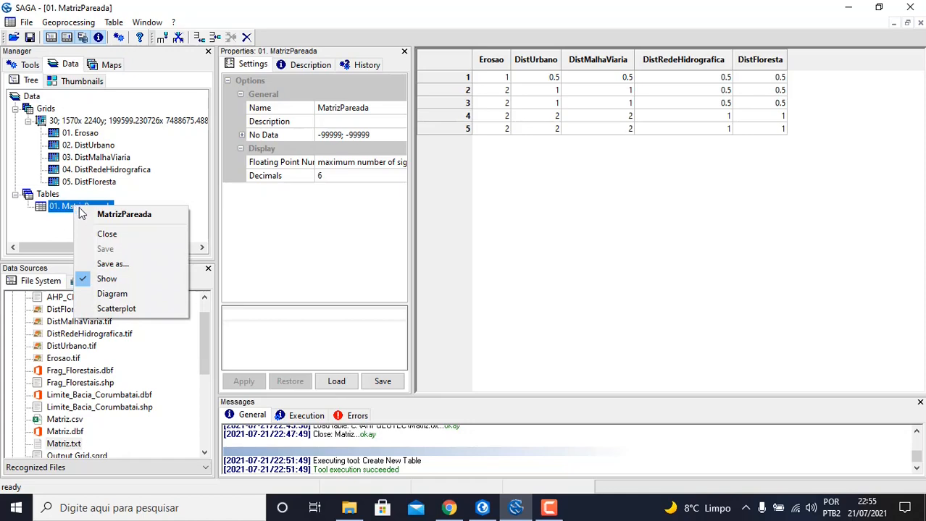
left_click(110, 265)
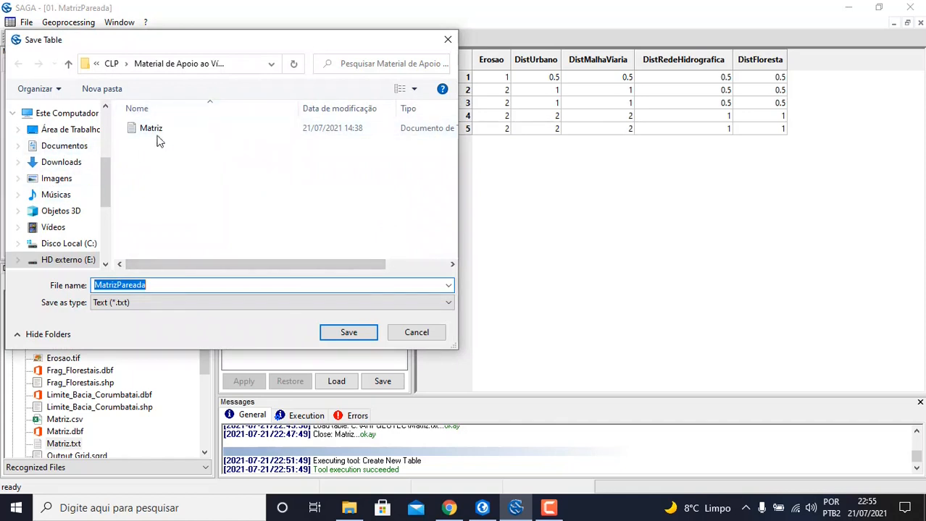
left_click_drag(105, 186, 101, 205)
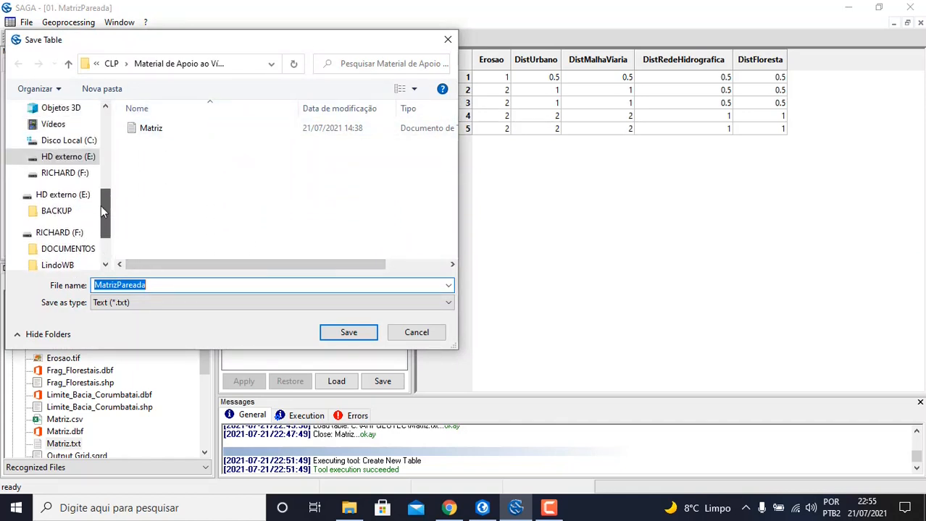
left_click(69, 141)
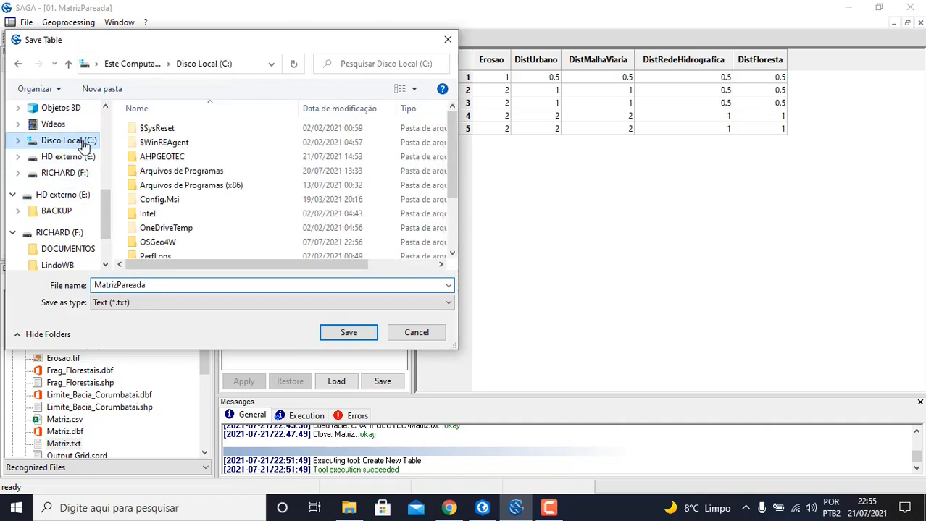
double_click(161, 156)
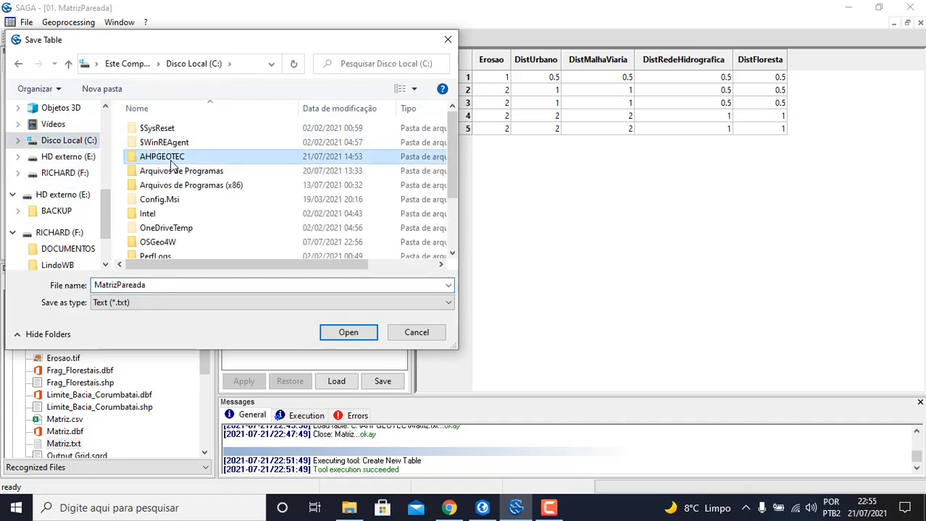
left_click(152, 305)
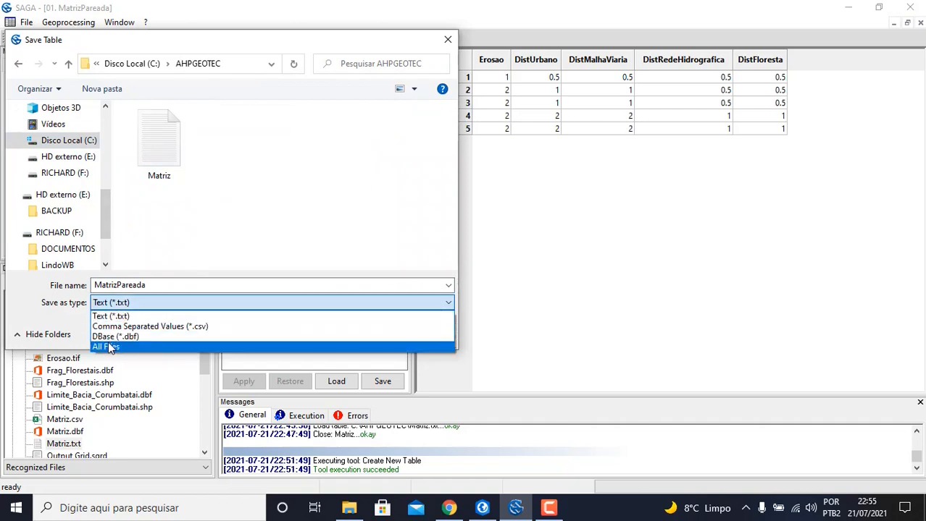
left_click(183, 316)
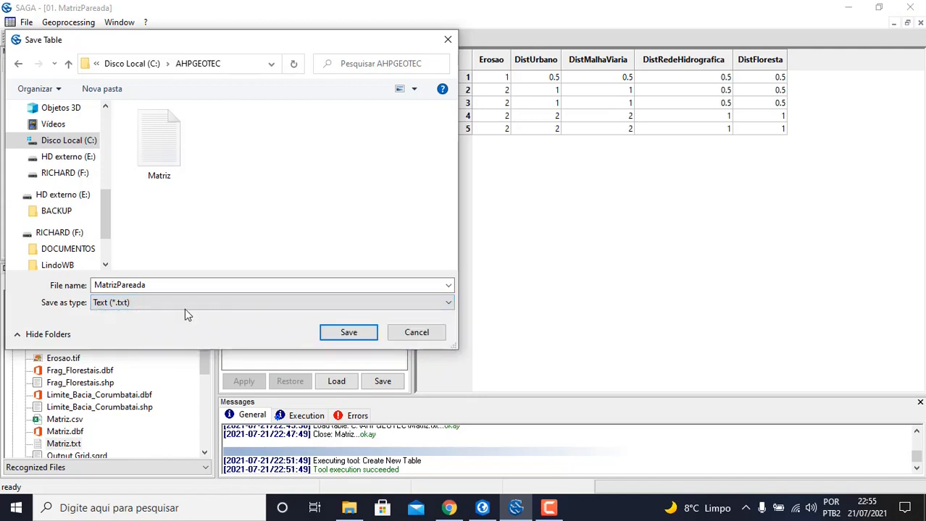
left_click(345, 337)
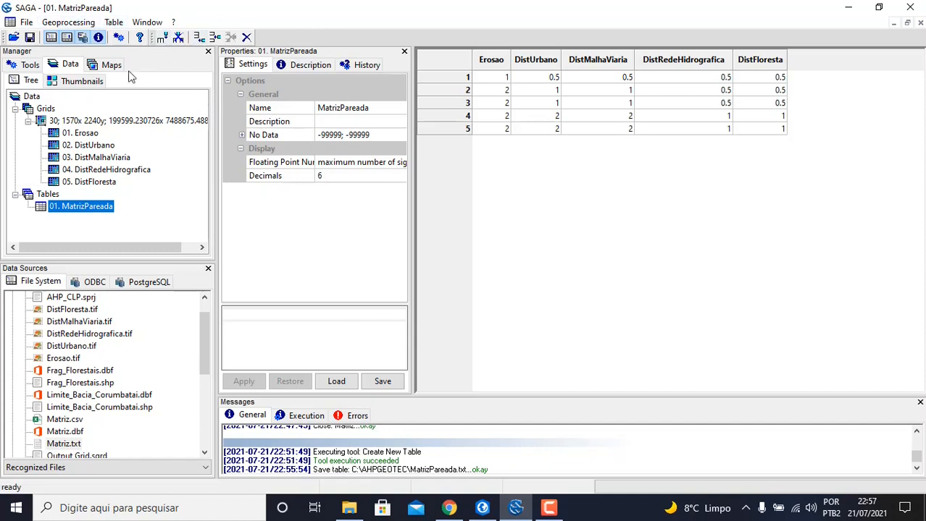
- Open the Analytical Hierarchy Process tool for grids and set its grid system to 30; 1570x 2240y; 199599.230726x 7488675.488233y
left_click(89, 24)
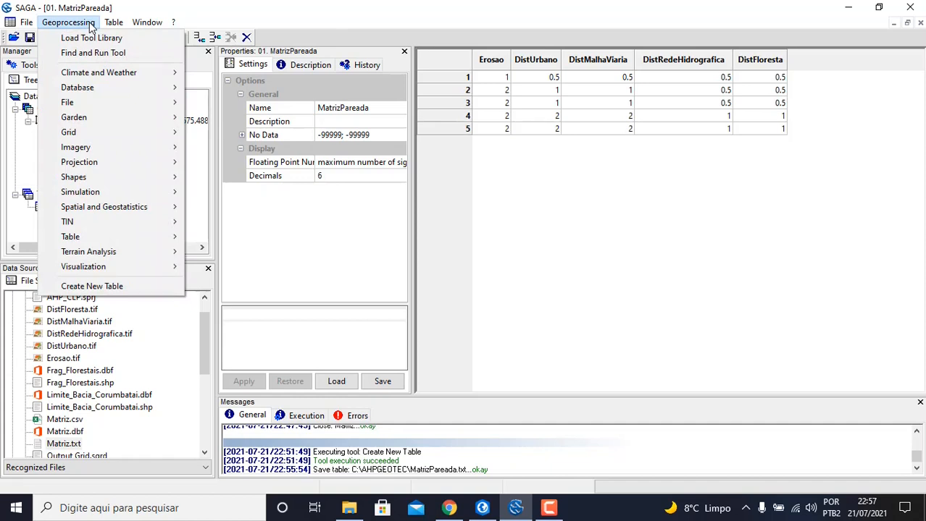
mouse_move(87, 132)
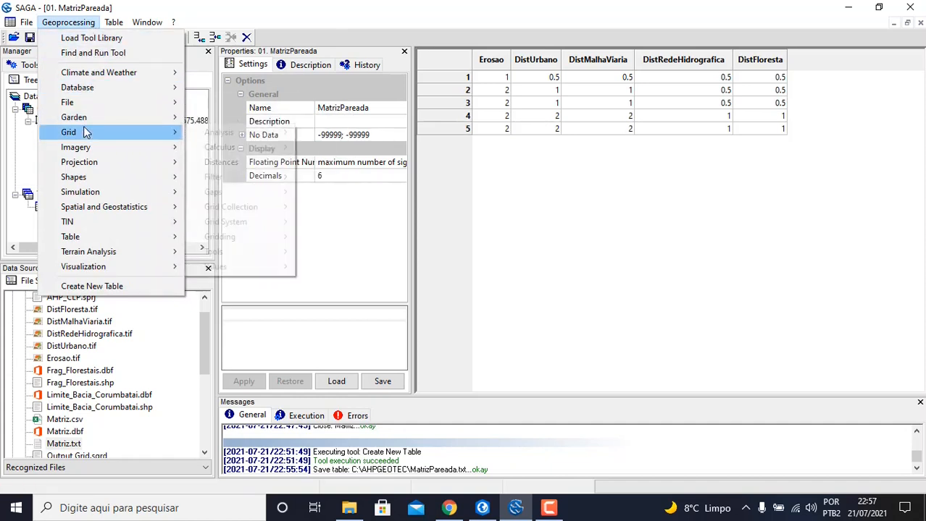
mouse_move(218, 132)
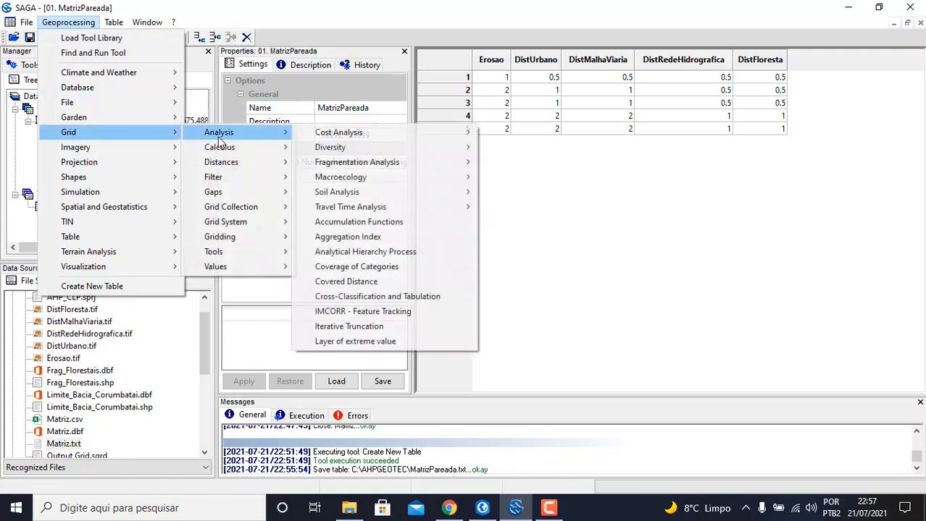
mouse_move(370, 139)
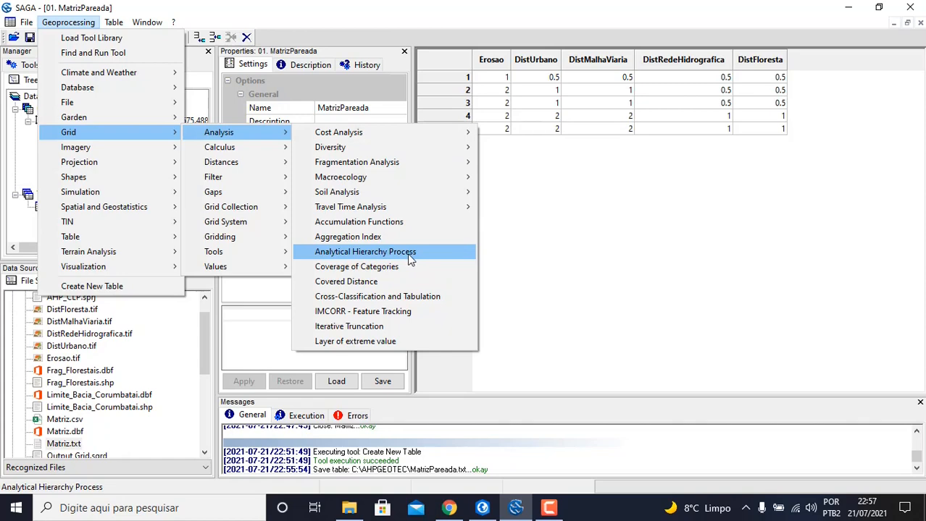
left_click(410, 260)
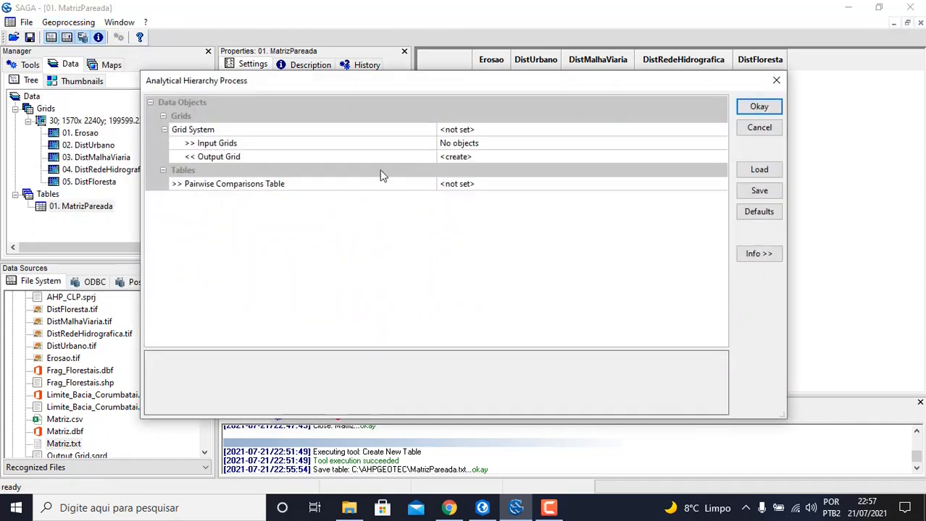
left_click_drag(348, 84, 396, 99)
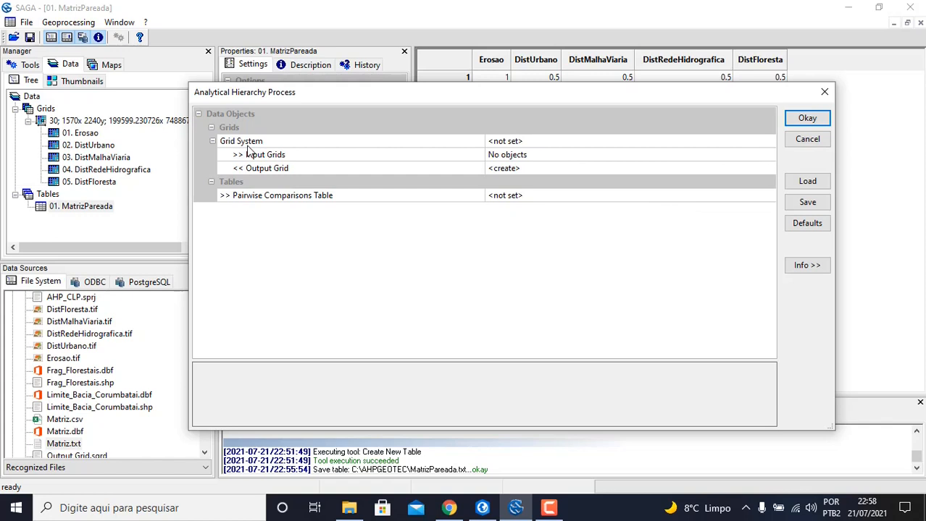
left_click(557, 144)
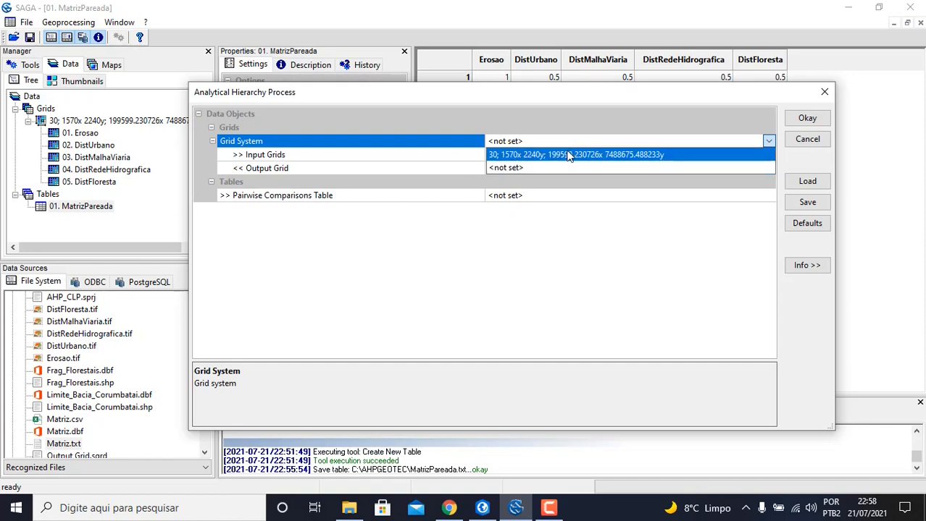
left_click(569, 155)
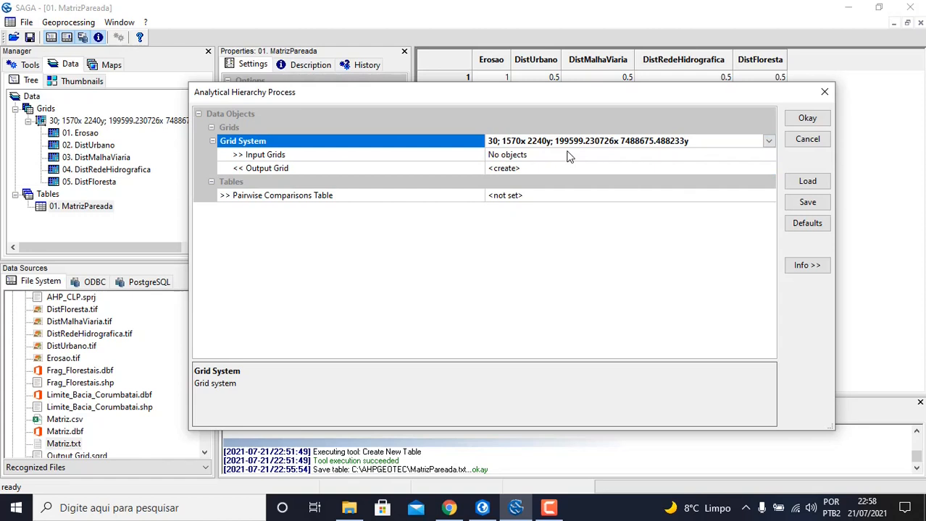
- Add all five grids, Erosao, DistUrbano, DistMalhaViaria, DistRedeHidrografica and DistFloresta, as the tool's input grids
left_click(569, 155)
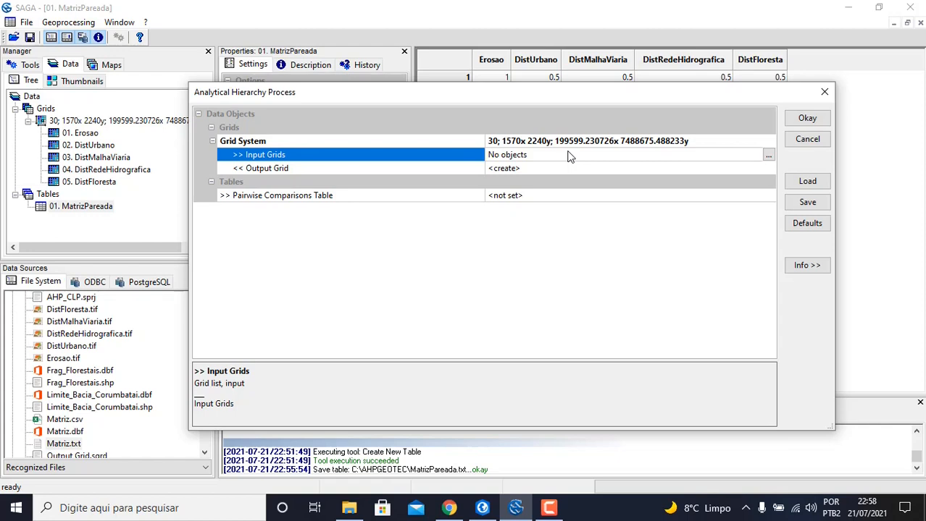
left_click(767, 155)
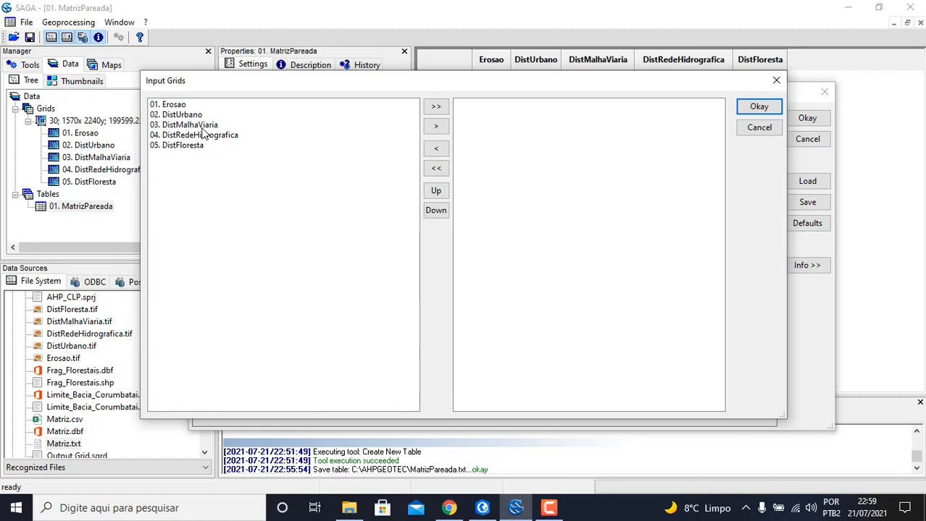
left_click(436, 107)
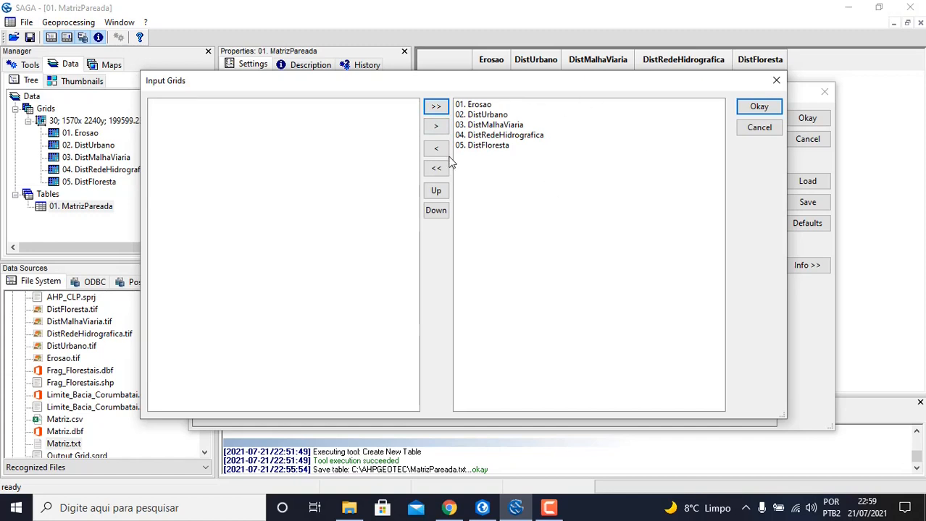
left_click(759, 107)
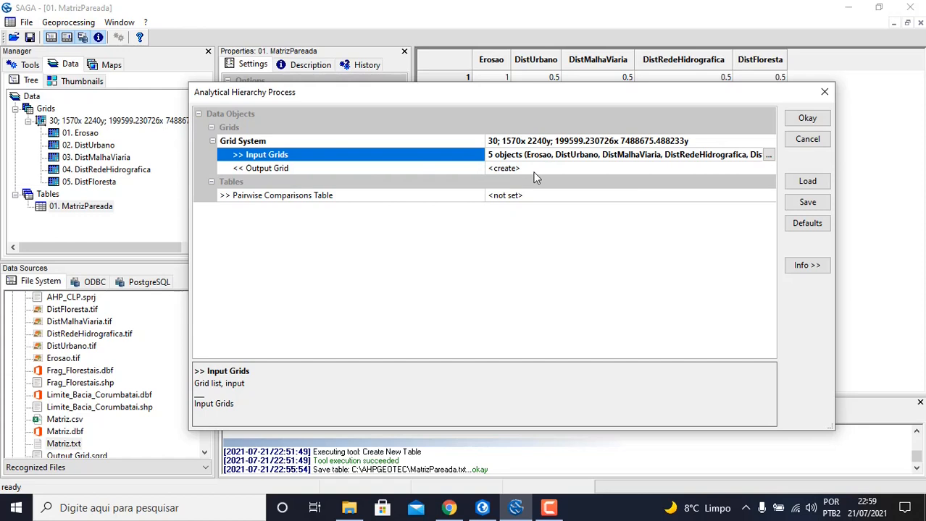
- Set MatrizPareada as the pairwise comparisons table and run the Analytical Hierarchy Process
left_click(569, 198)
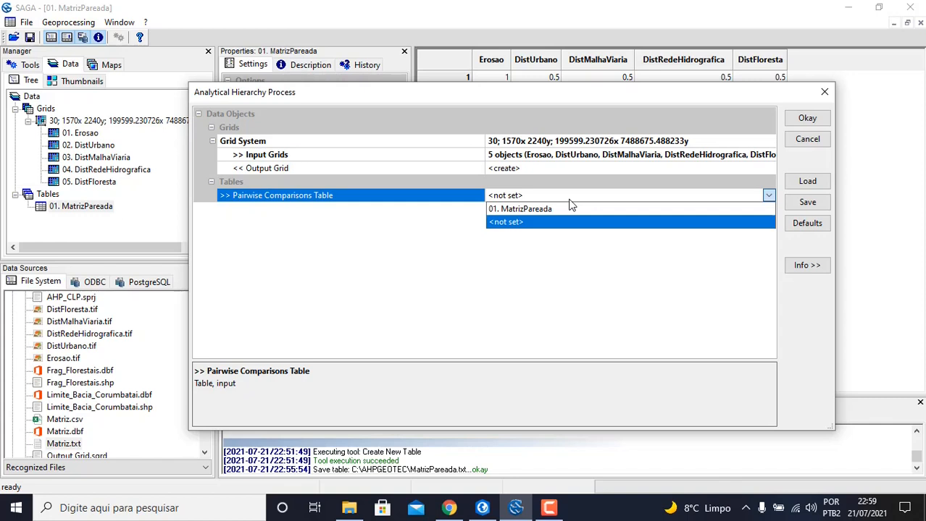
left_click(555, 211)
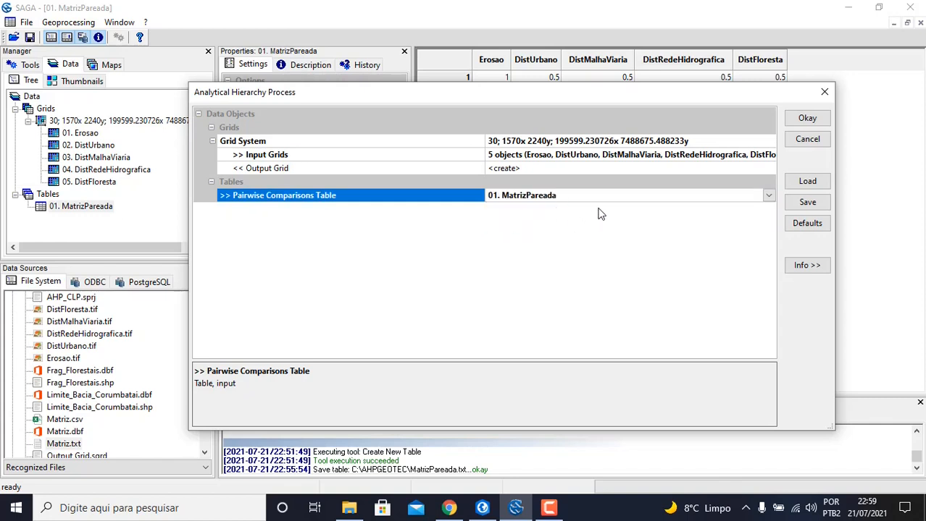
left_click(807, 119)
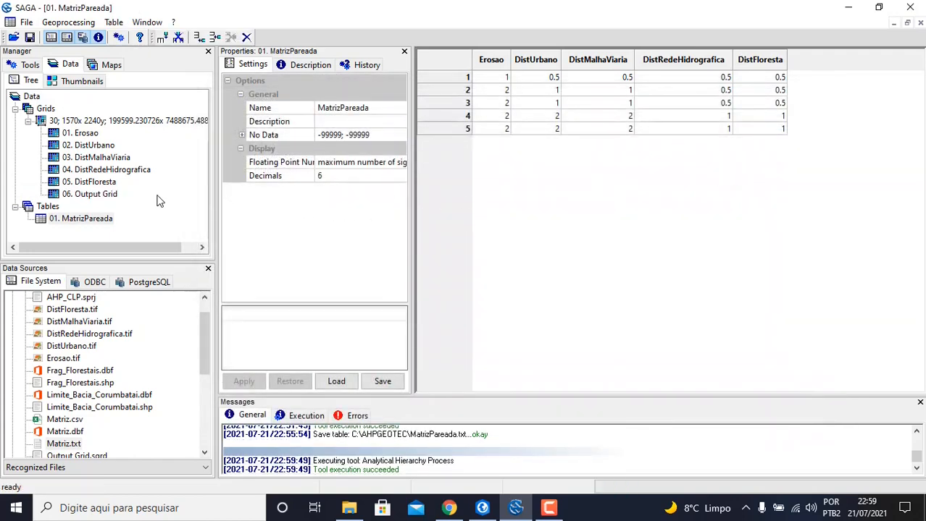
- Display the Output Grid as a map and examine the AHP result across the whole basin
left_click(99, 200)
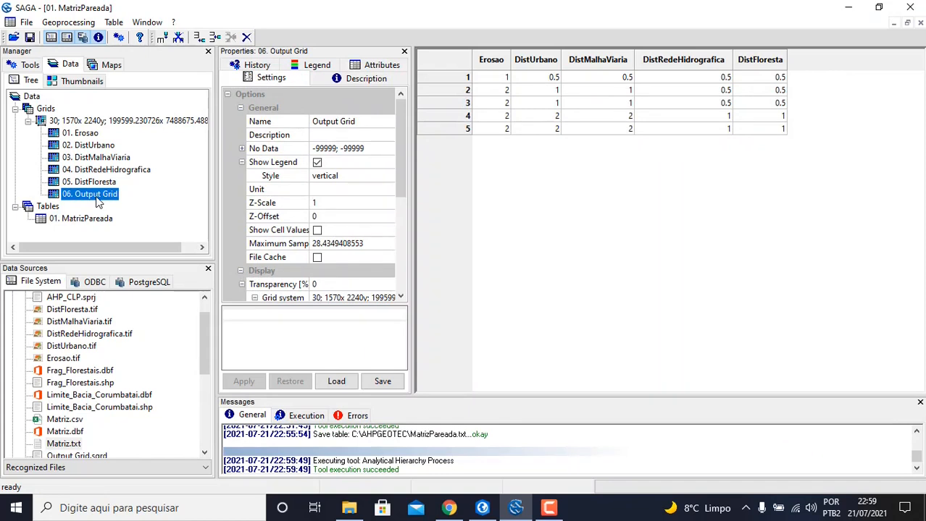
double_click(98, 201)
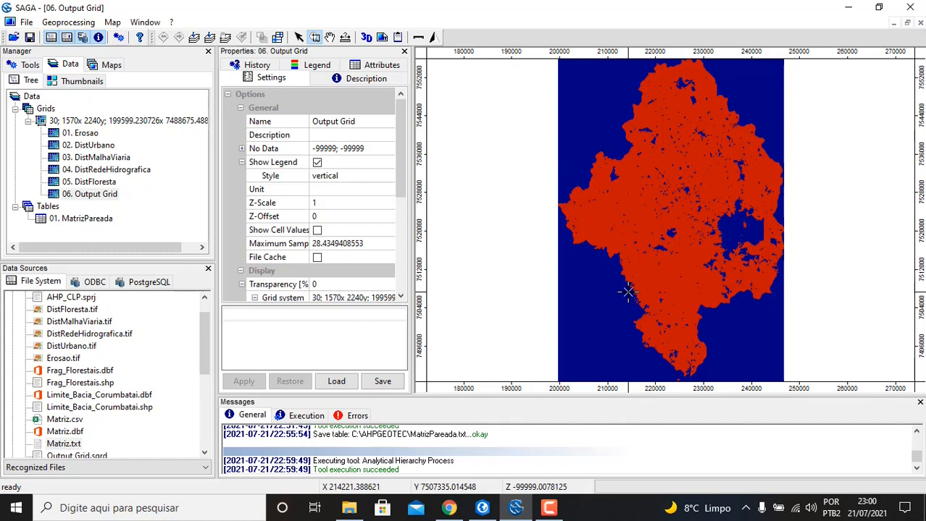
scroll(627, 292, "up", 2)
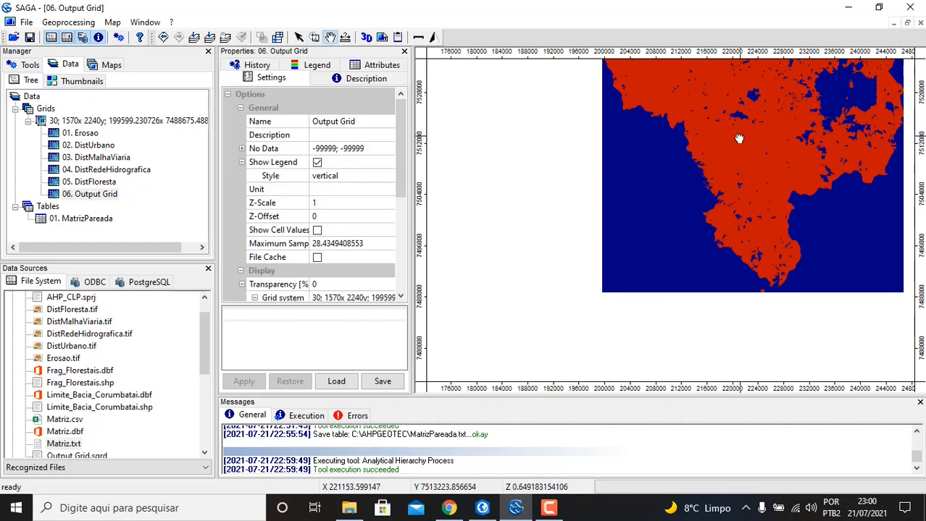
left_click_drag(738, 148, 676, 232)
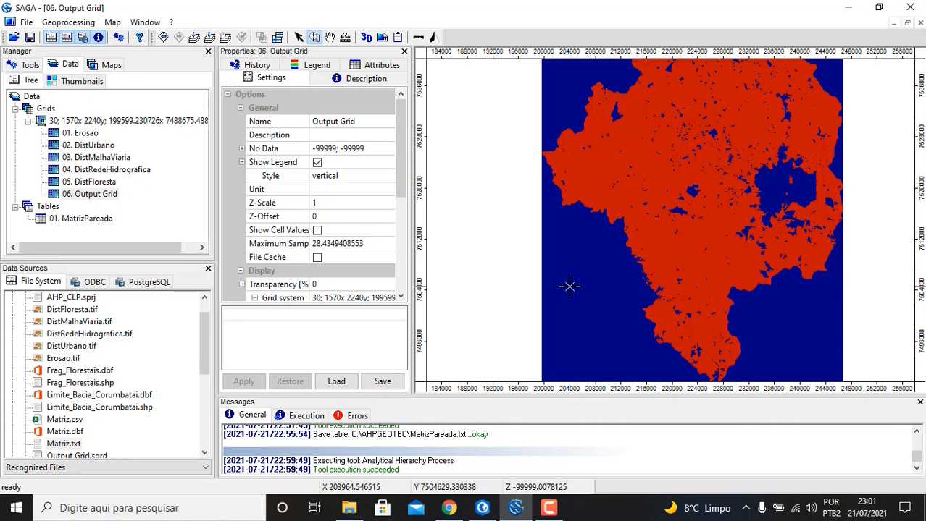
scroll(785, 197, "up", 2)
scroll(721, 199, "down", 2)
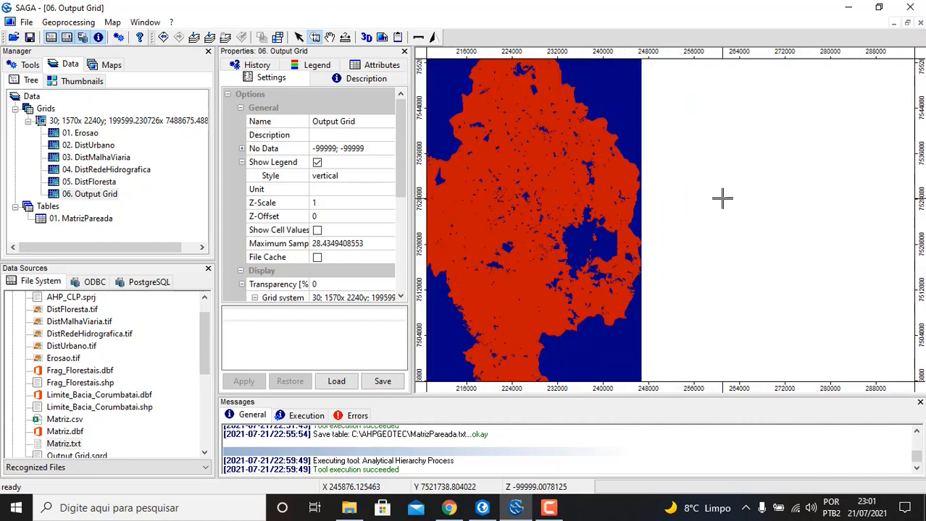
scroll(475, 218, "up", 2)
scroll(601, 226, "down", 3)
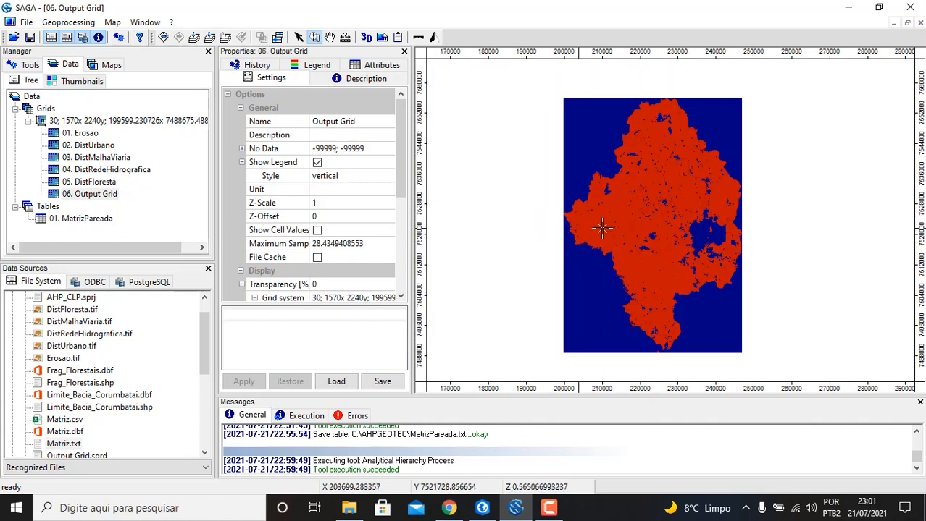
- Open the Grid Masking tool and set the input grid system to 30; 1570x 2240y; 199599.230726x 7488675.488233y
scroll(603, 228, "up", 2)
scroll(800, 201, "up", 1)
scroll(696, 201, "down", 1)
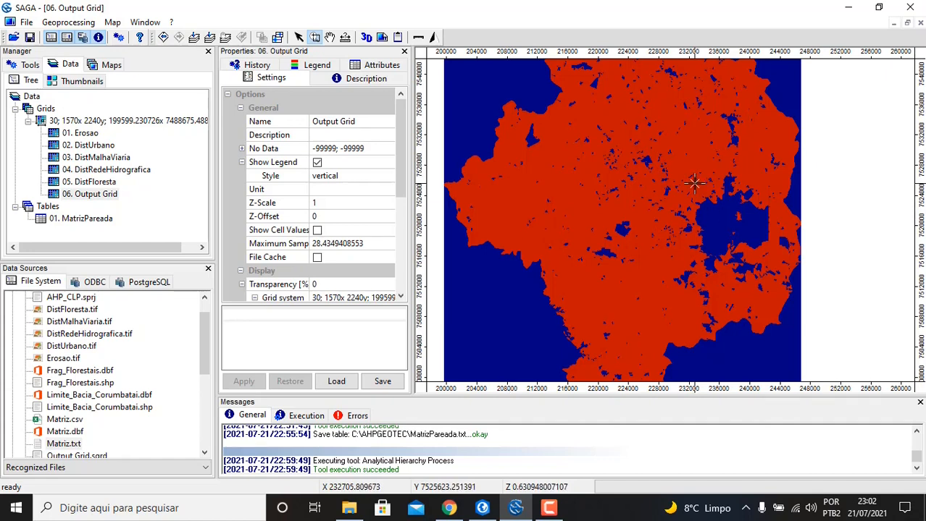
left_click(67, 22)
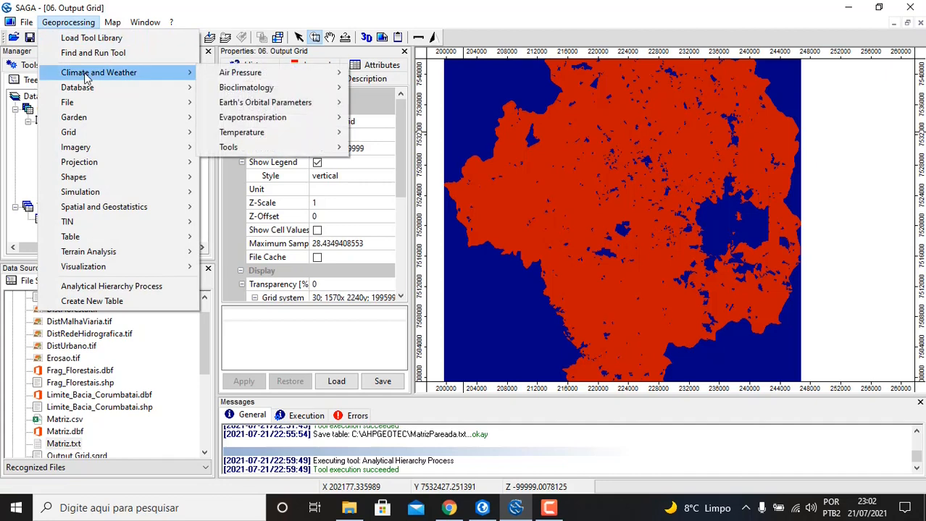
mouse_move(85, 90)
mouse_move(84, 132)
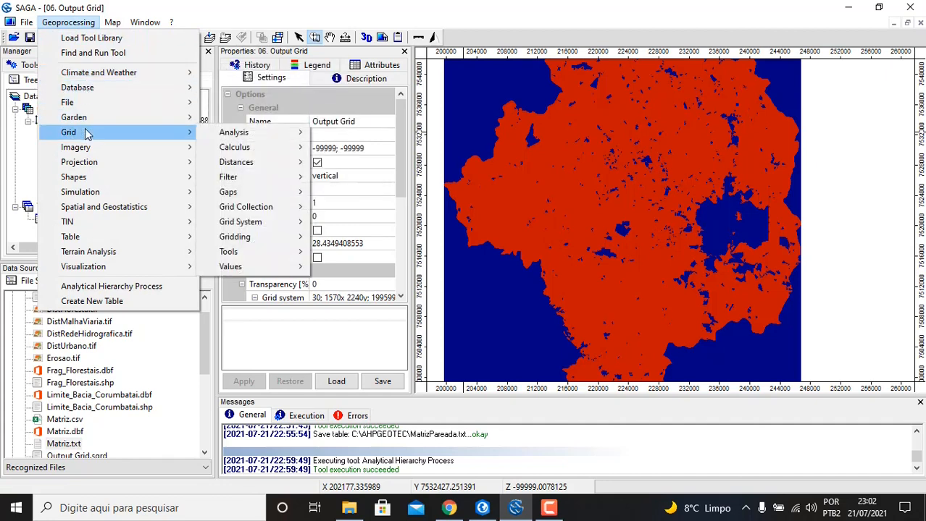
mouse_move(270, 268)
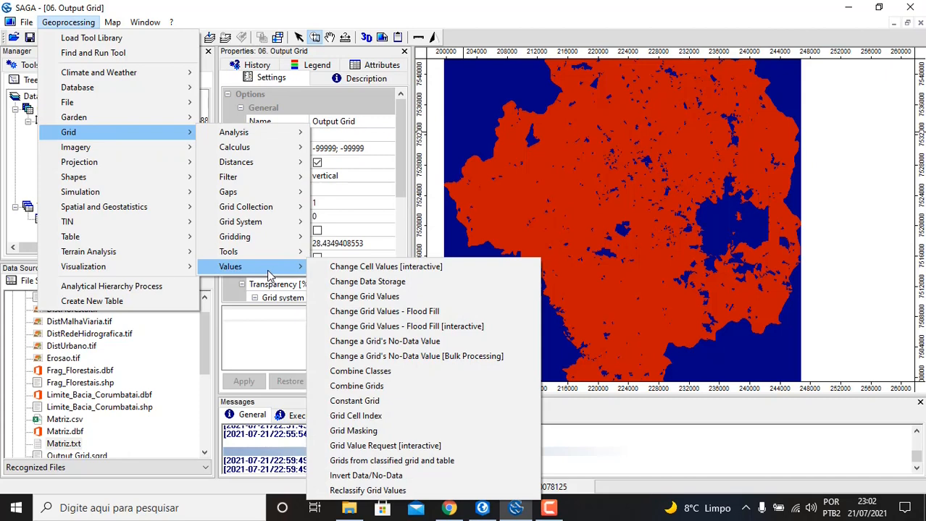
left_click(376, 432)
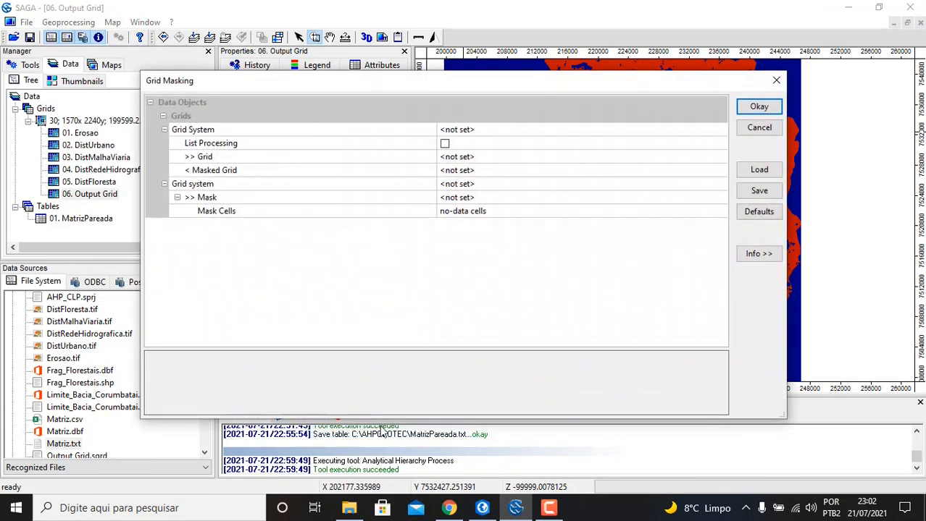
left_click_drag(276, 86, 322, 107)
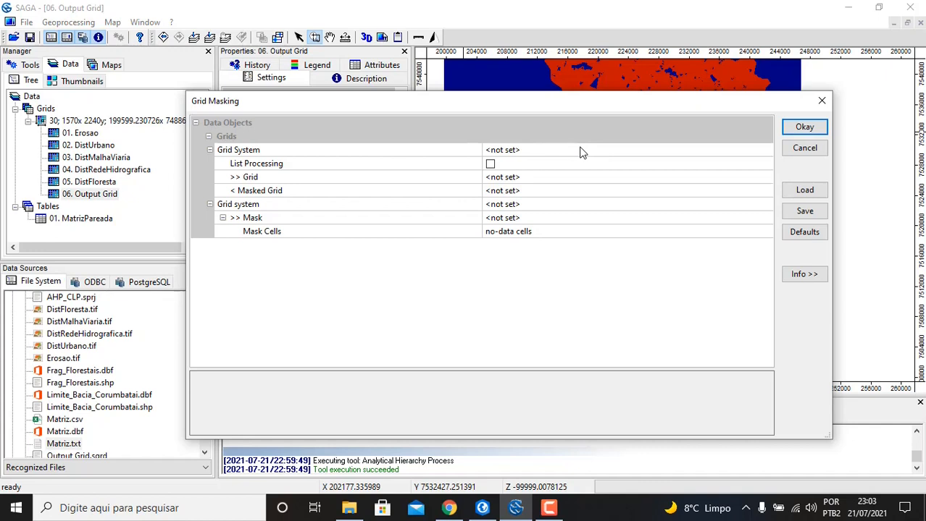
left_click(532, 152)
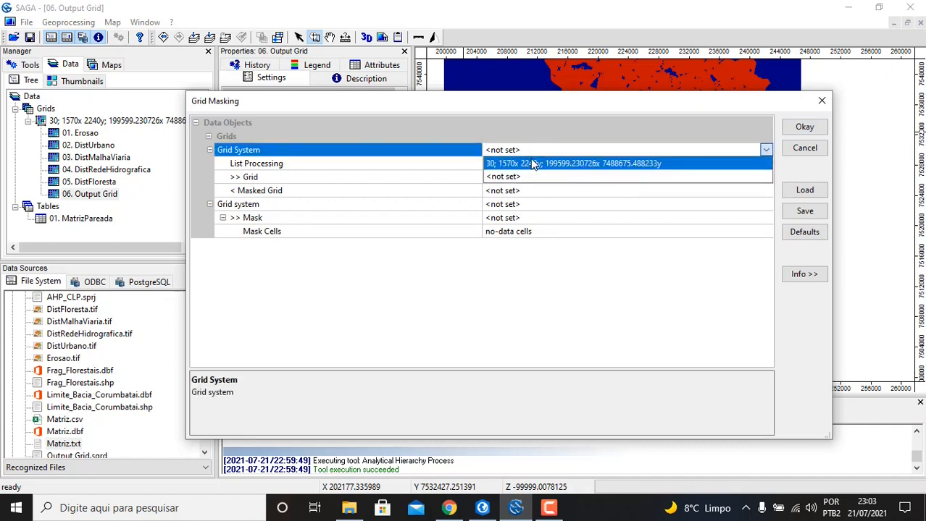
left_click(532, 164)
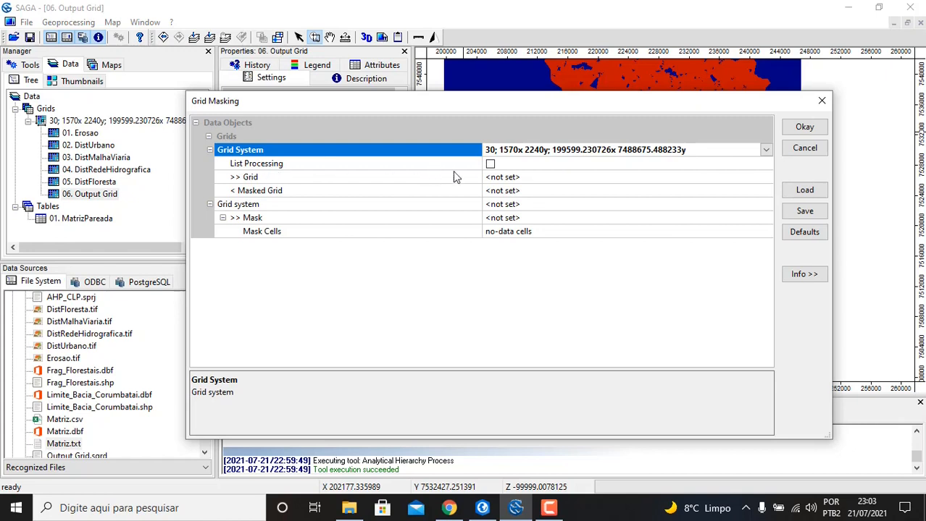
- Enable list processing and add Output Grid as the only grid to mask
left_click(490, 165)
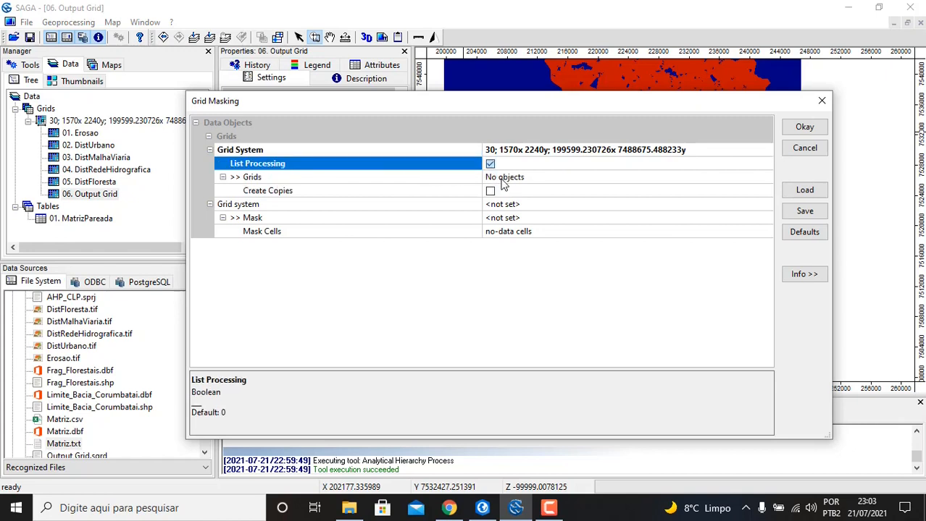
left_click(545, 178)
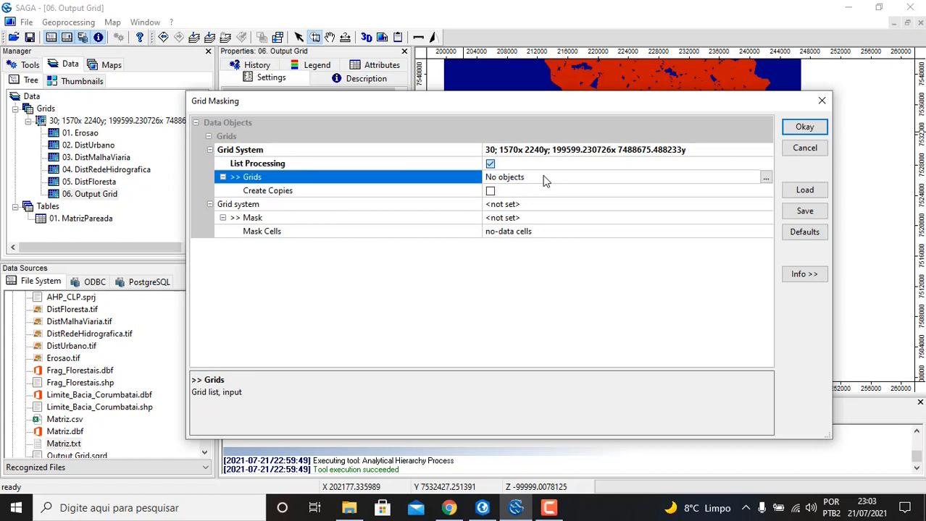
left_click(765, 178)
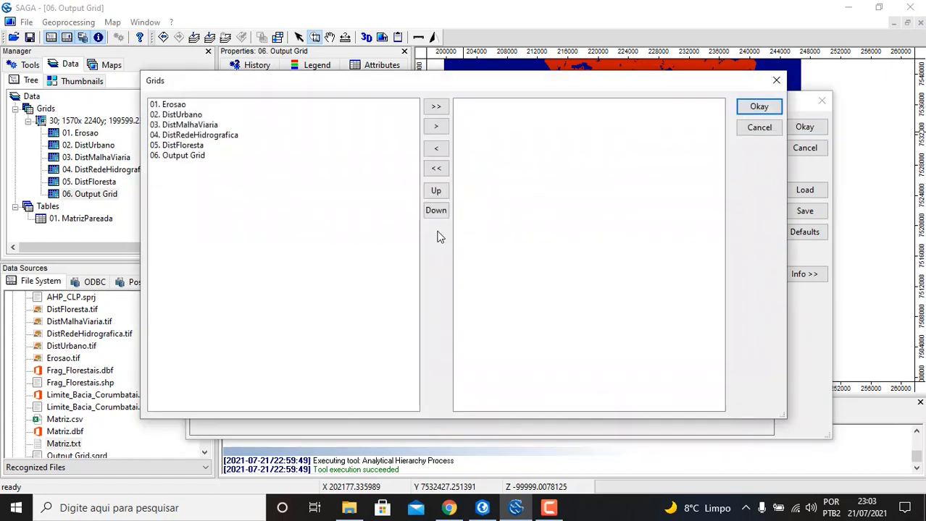
left_click(194, 159)
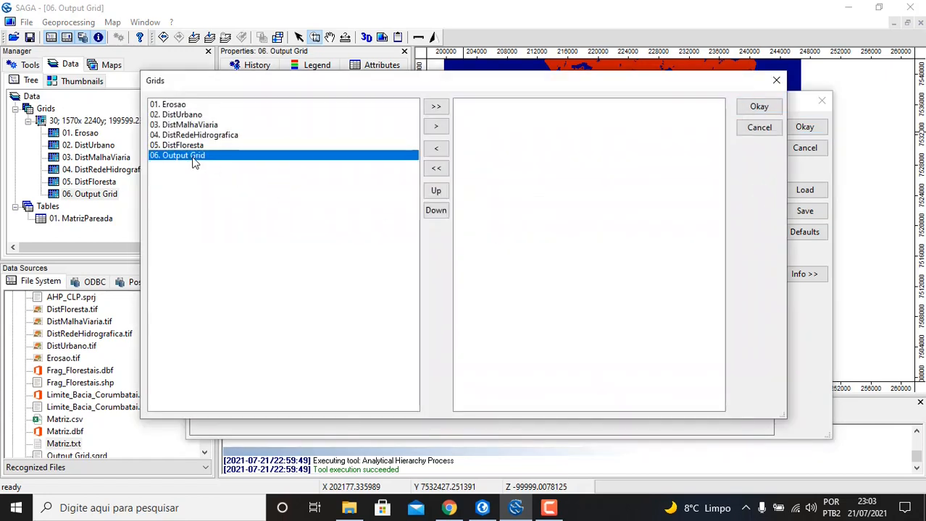
left_click(437, 129)
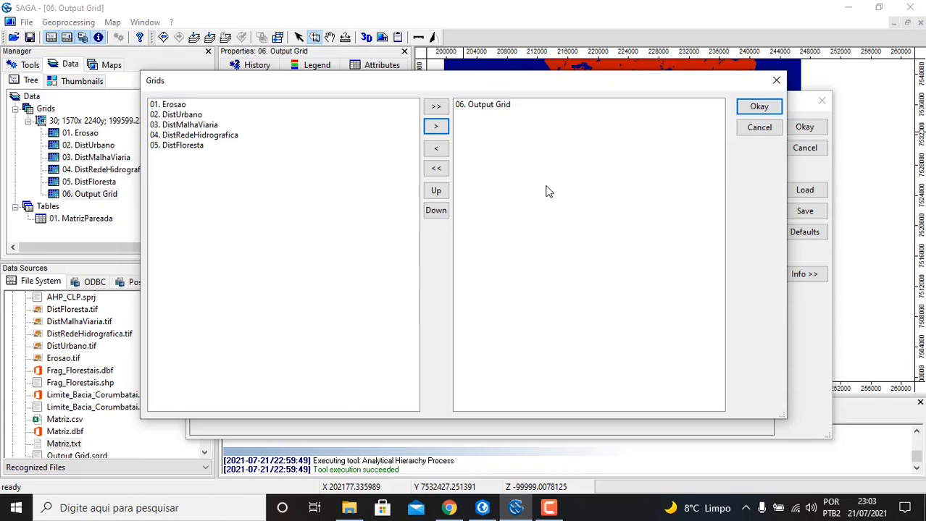
left_click(759, 107)
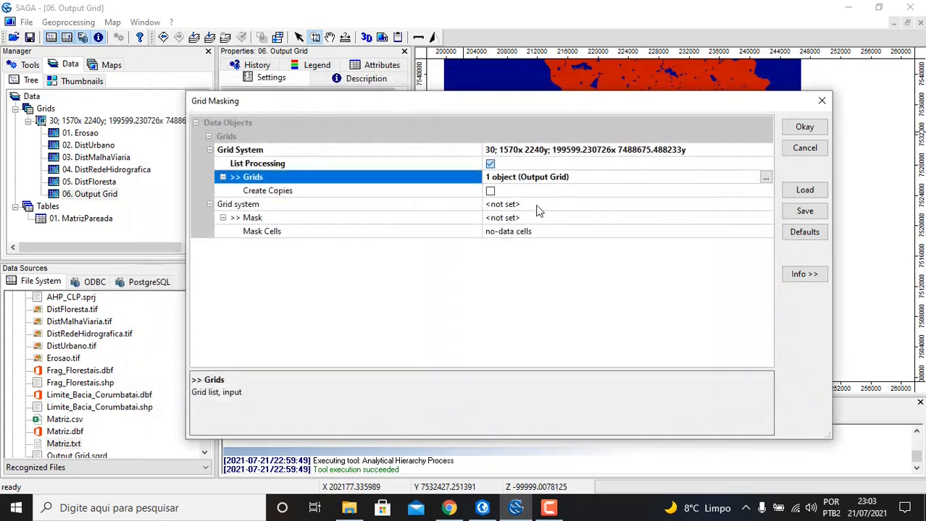
- Set the mask's grid system to 30; 1570x 2240y; 199599.230726x 7488675.488233y, choose DistUrbano as the mask, and run Grid Masking
left_click(543, 206)
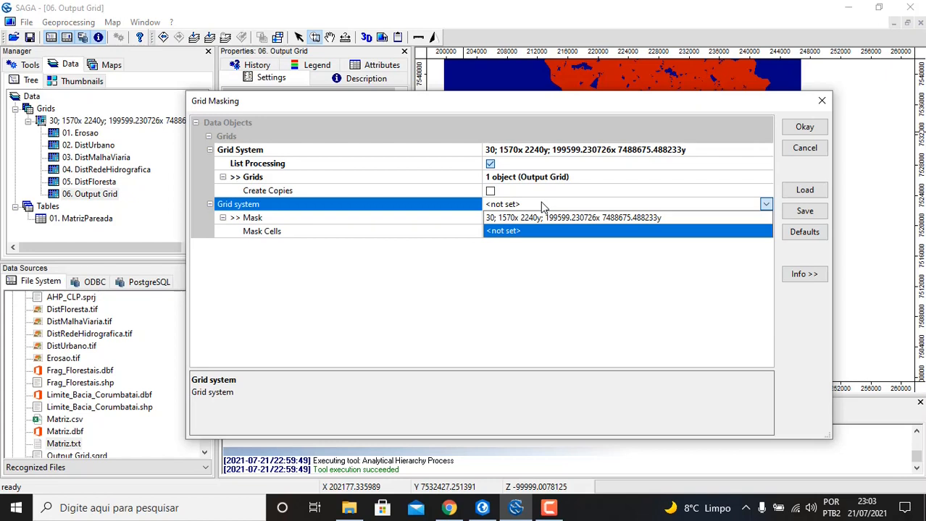
left_click(544, 219)
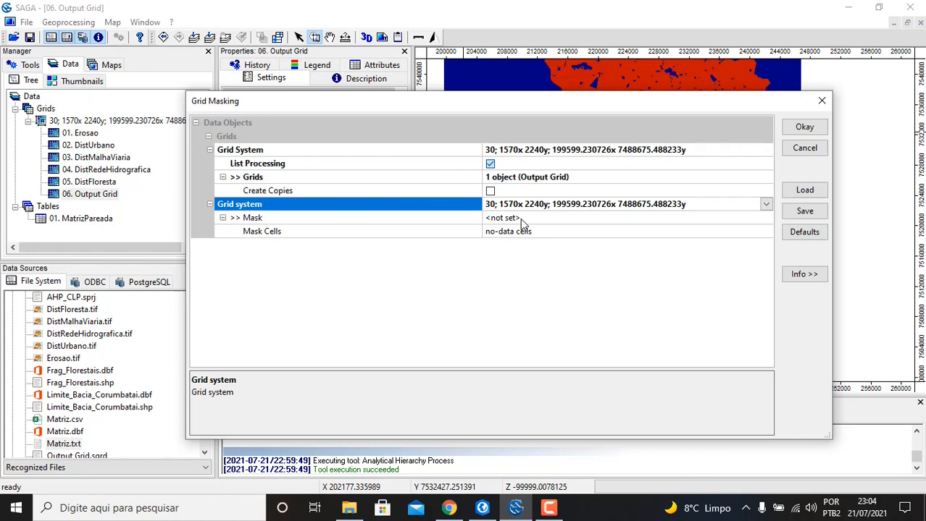
left_click(521, 219)
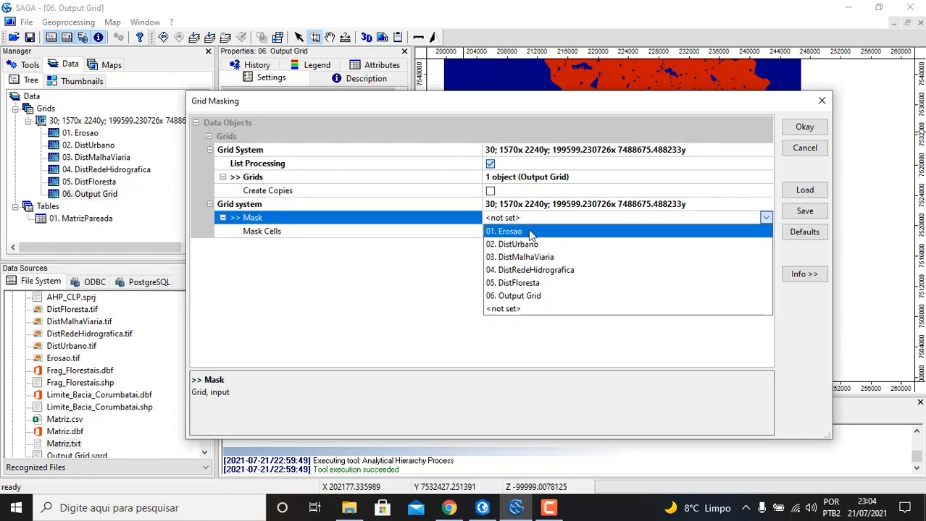
left_click(533, 245)
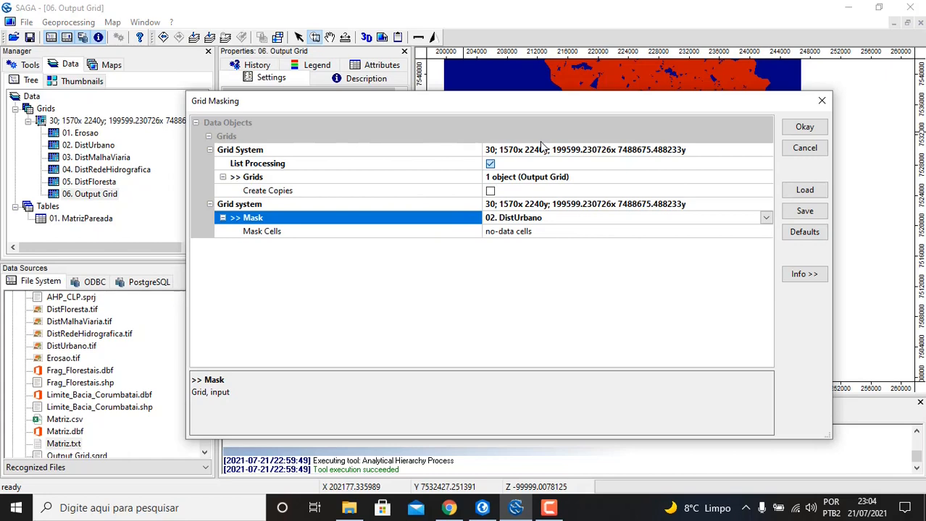
left_click(823, 130)
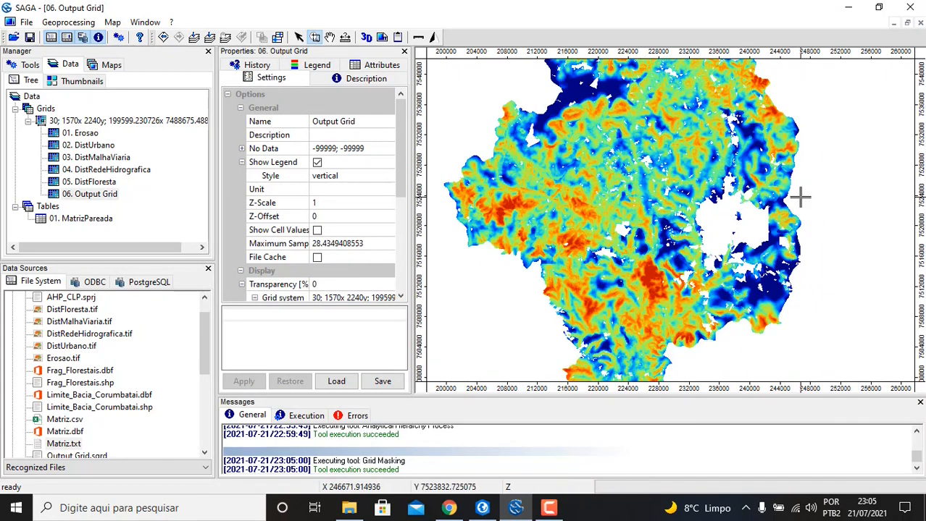
- Set the Output Grid's histogram stretch adjustment to Linear with a linear percent stretch of 0 and apply it
left_click(78, 198)
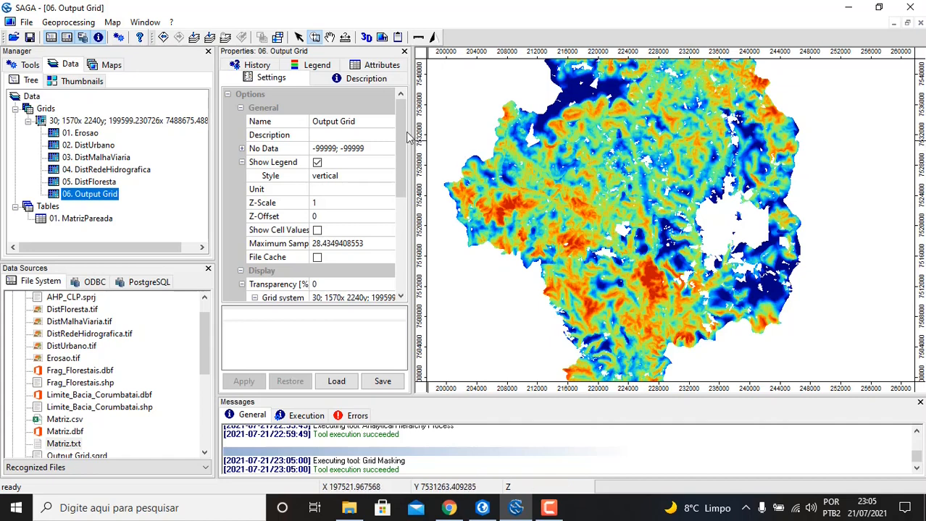
scroll(397, 246, "down", 5)
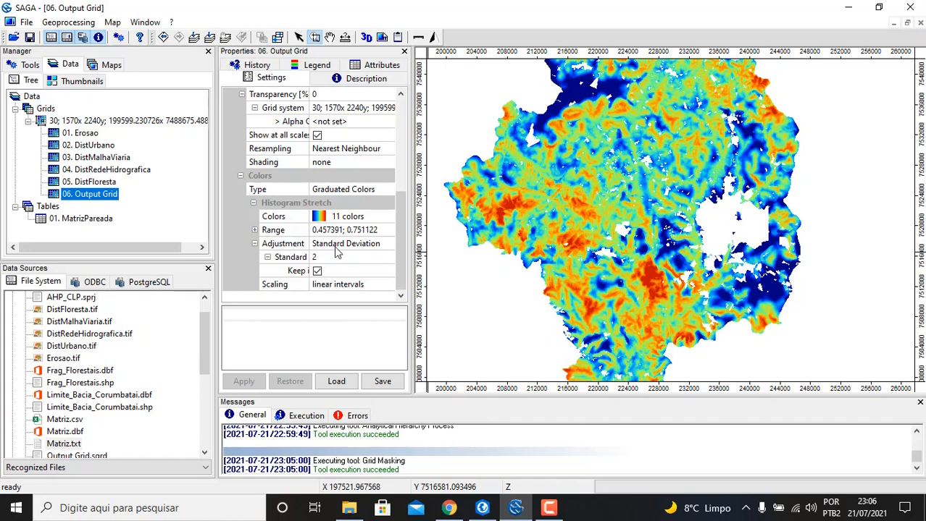
left_click(335, 246)
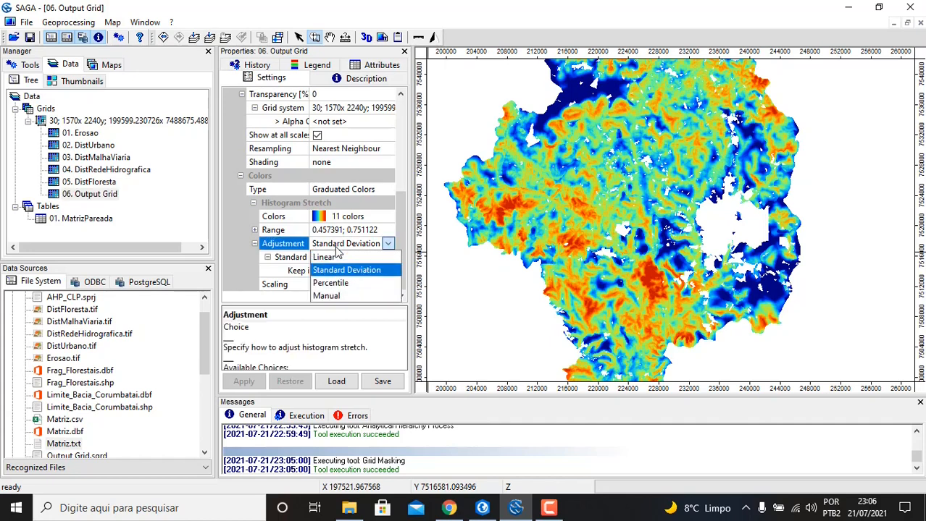
left_click(335, 257)
left_click(335, 270)
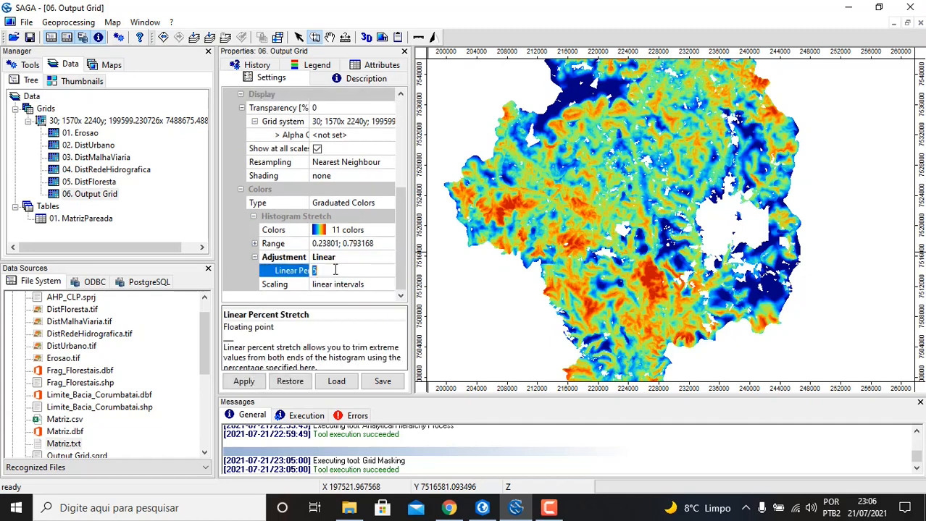
type("2")
left_click(343, 259)
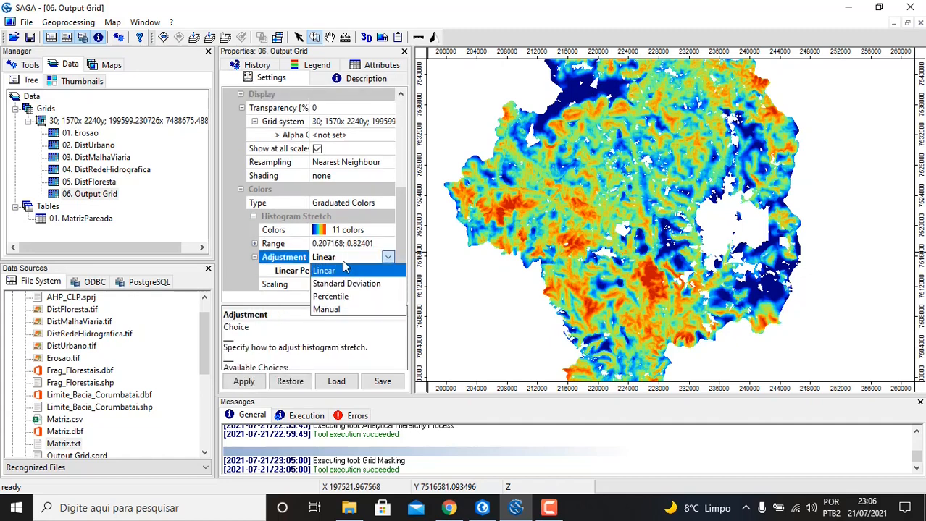
left_click(360, 244)
left_click(245, 383)
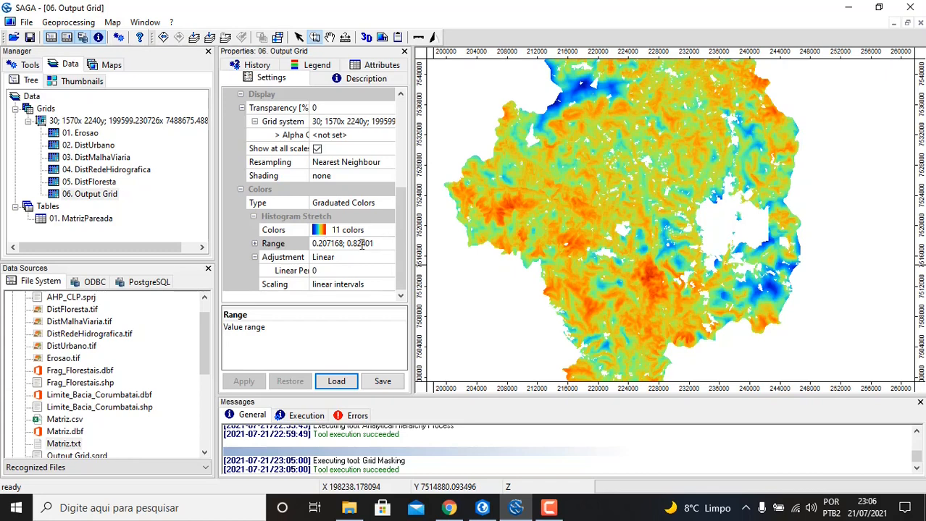
- Examine the masked Output Grid map across the whole basin with the linear color stretch
scroll(835, 178, "up", 2)
scroll(743, 200, "down", 3)
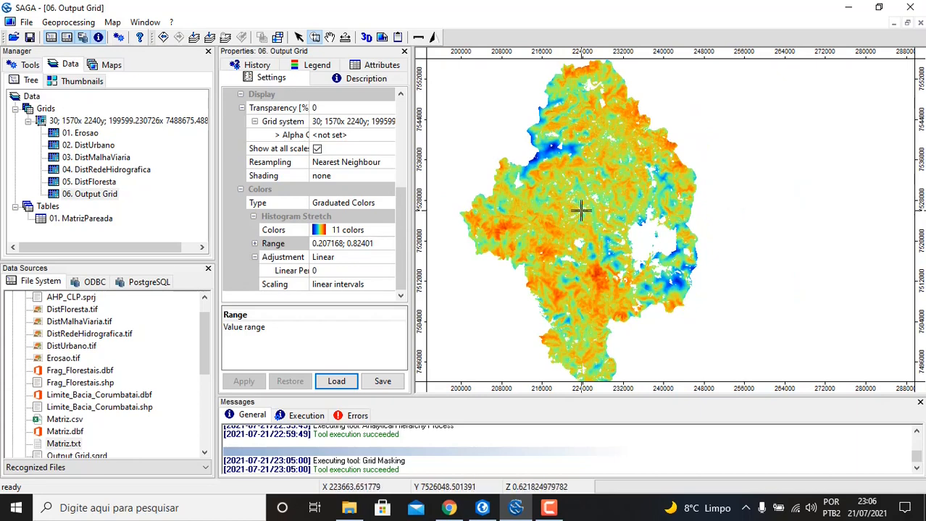
left_click_drag(746, 201, 661, 194)
scroll(653, 207, "down", 1)
scroll(653, 207, "up", 2)
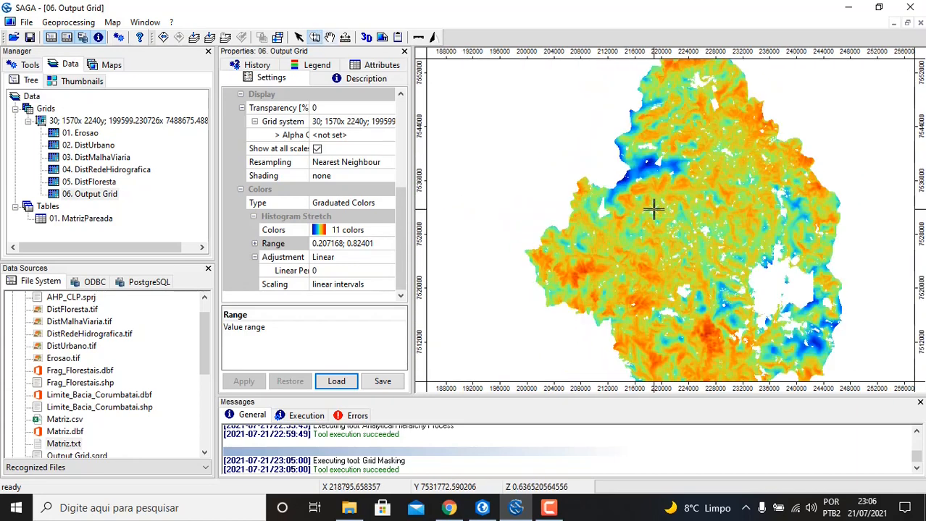
left_click_drag(726, 256, 688, 242)
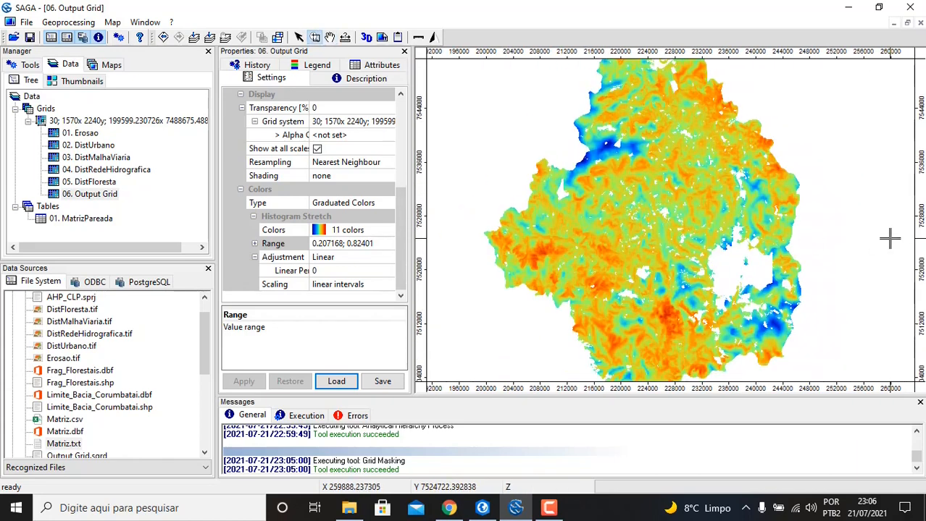
scroll(768, 284, "down", 1)
left_click_drag(674, 290, 637, 207)
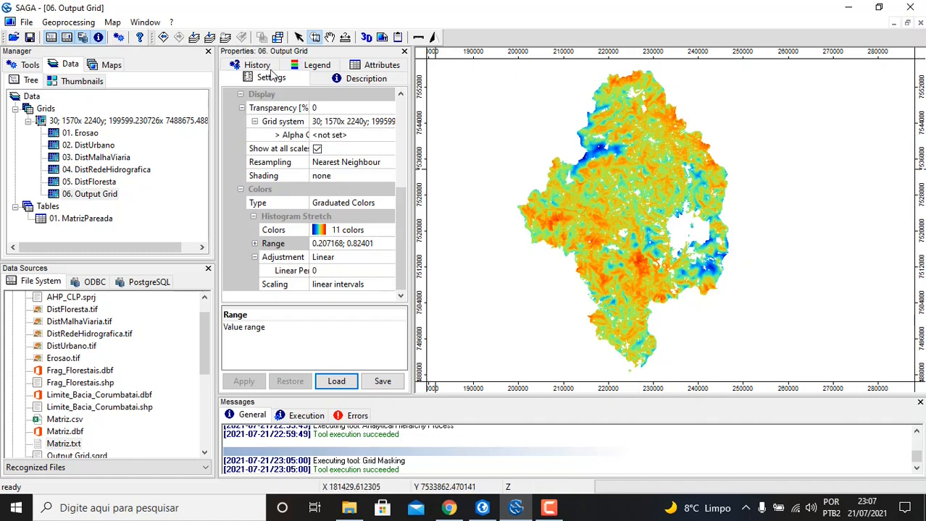
- Start saving the Output Grid to the AHPGEOTEC folder in GeoTIFF (*.tif) format and select its default file name for replacement
right_click(96, 196)
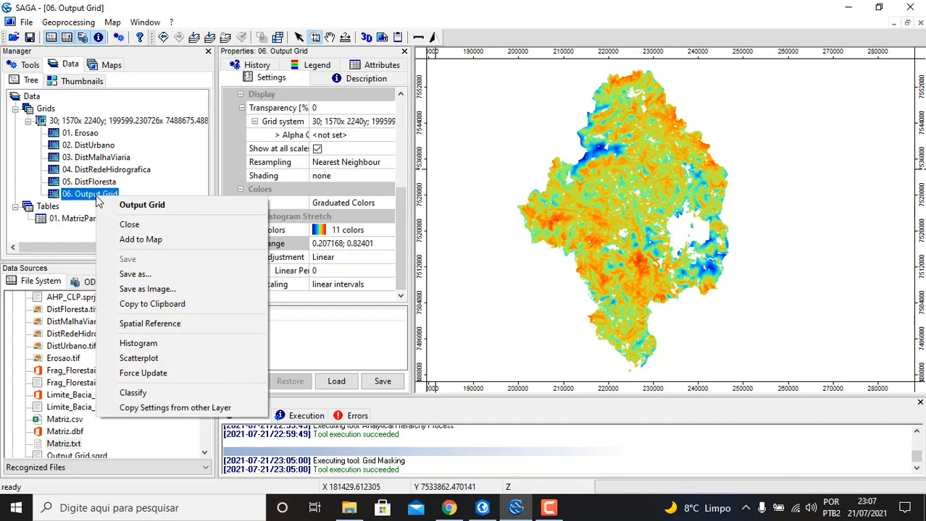
left_click(135, 275)
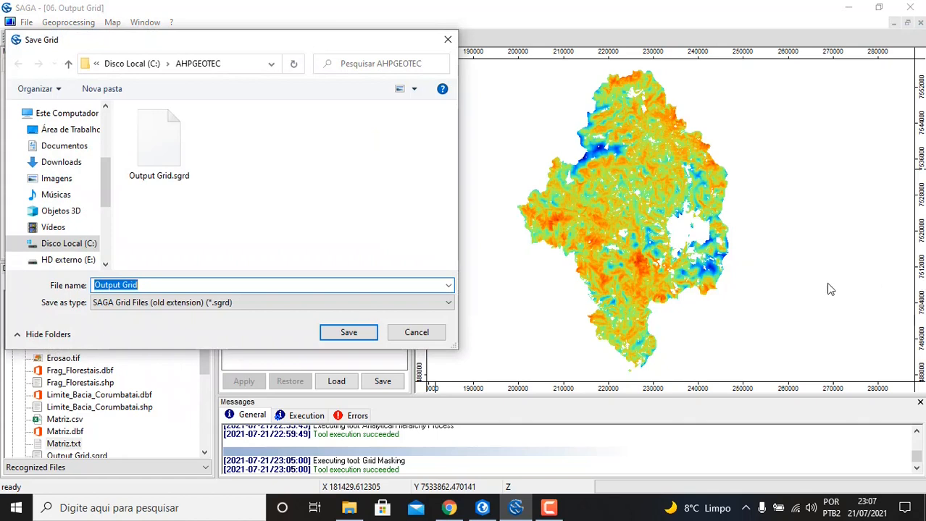
left_click(157, 284)
left_click(183, 303)
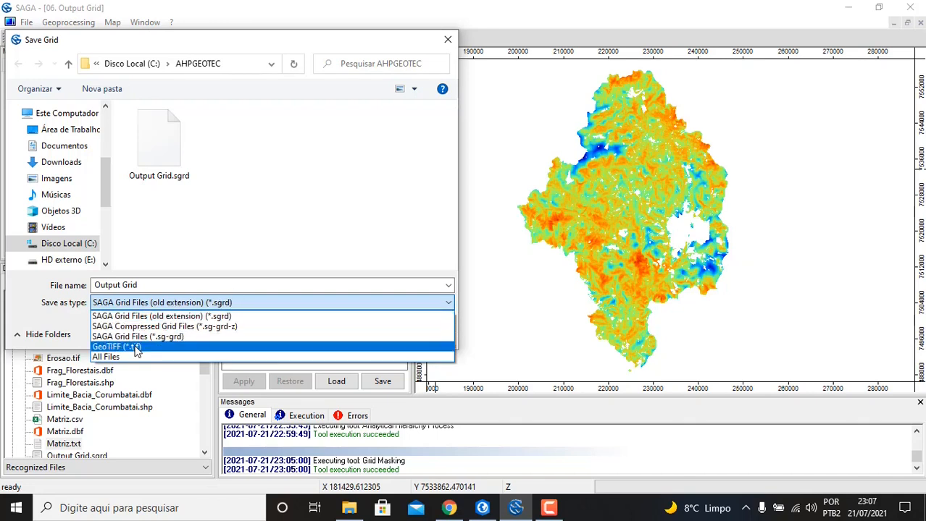
left_click(166, 347)
left_click(149, 286)
key("ctrl+a")
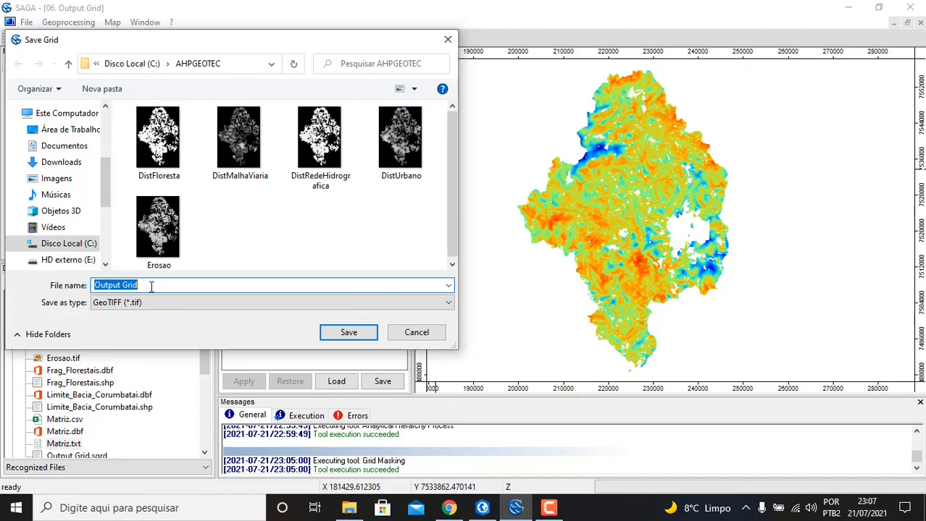
type("Pr")
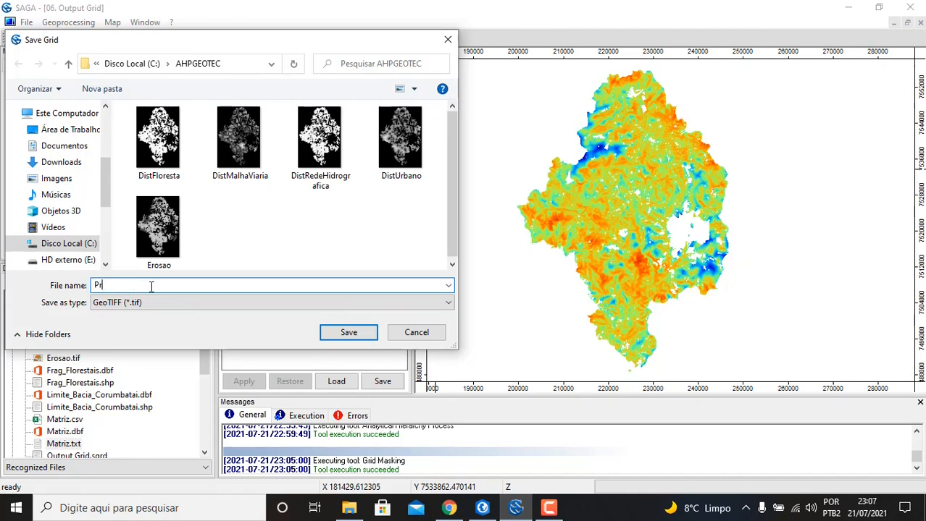
type("ioridade")
key("BackSpace")
key("BackSpace")
key("BackSpace")
key("BackSpace")
key("BackSpace")
key("BackSpace")
key("BackSpace")
key("BackSpace")
key("BackSpace")
key("BackSpace")
- Name the GeoTIFF file AreasPrioritarias
type("Areas")
type("Pe")
key("BackSpace")
type("rioritarias")
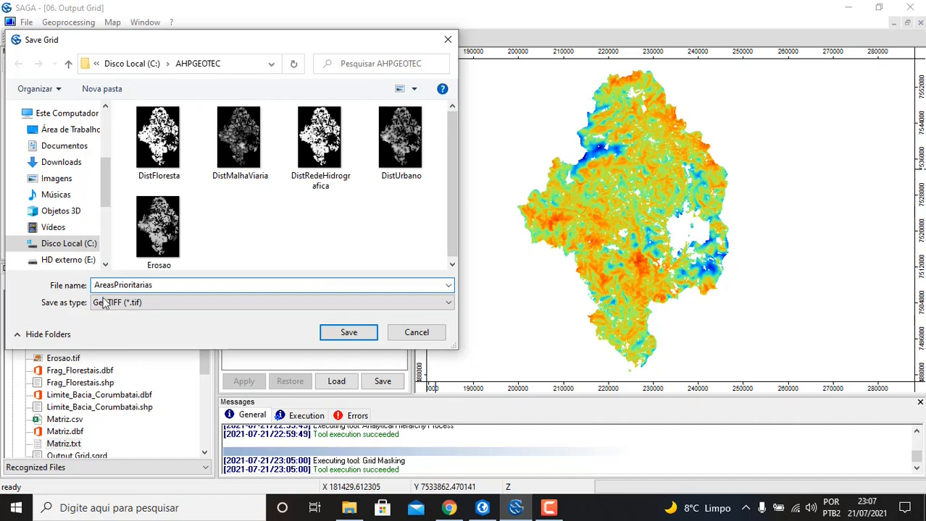
- Save the Output Grid as the GeoTIFF AreasPrioritarias in the AHPGEOTEC folder
left_click(348, 333)
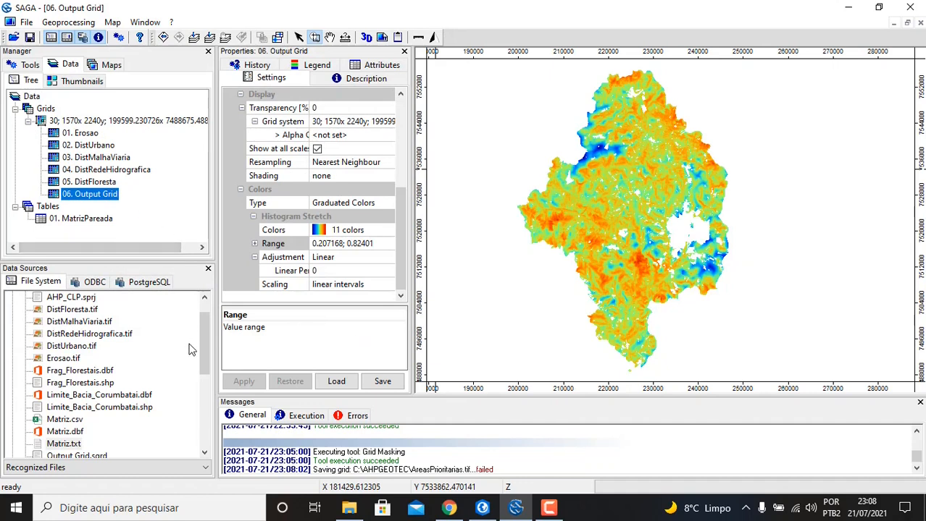
- Check the AHPGEOTEC folder for the AreasPrioritarias file and view its file details without loading it
left_click_drag(206, 339, 202, 331)
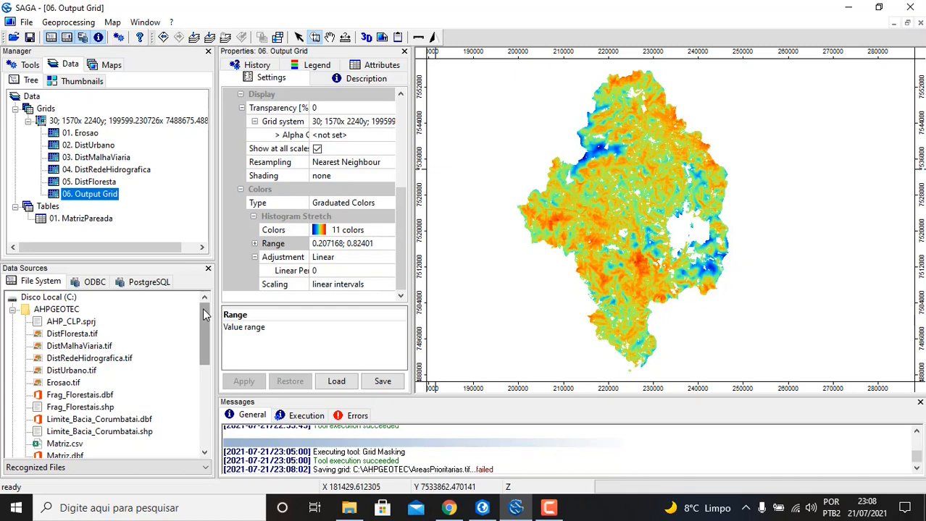
left_click_drag(205, 314, 205, 322)
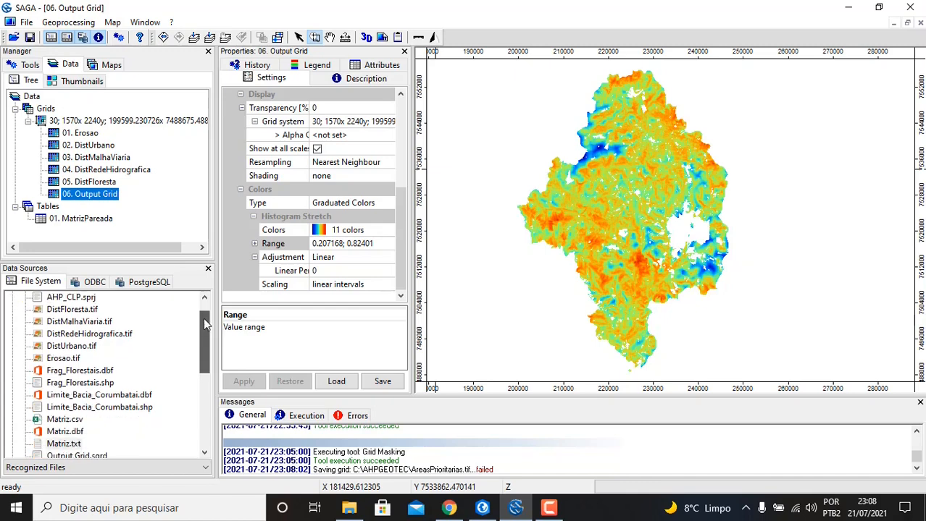
left_click(22, 37)
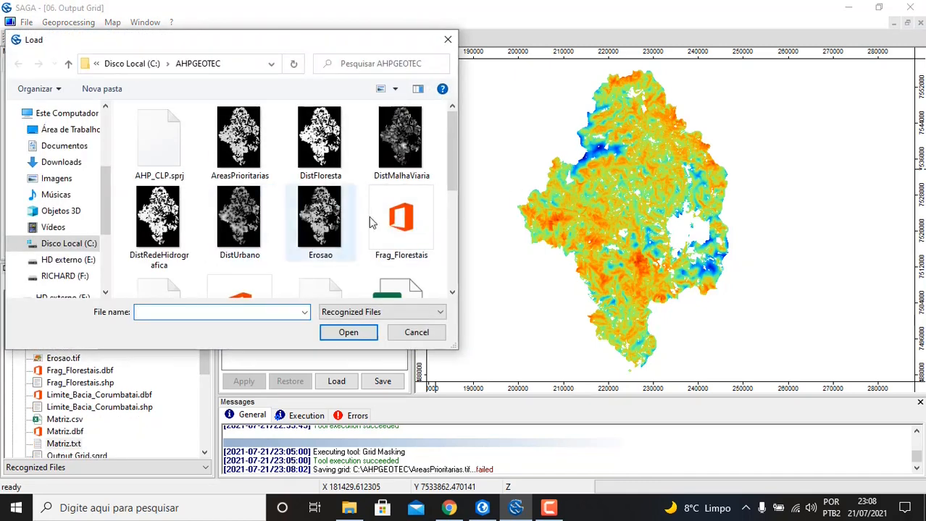
left_click(237, 136)
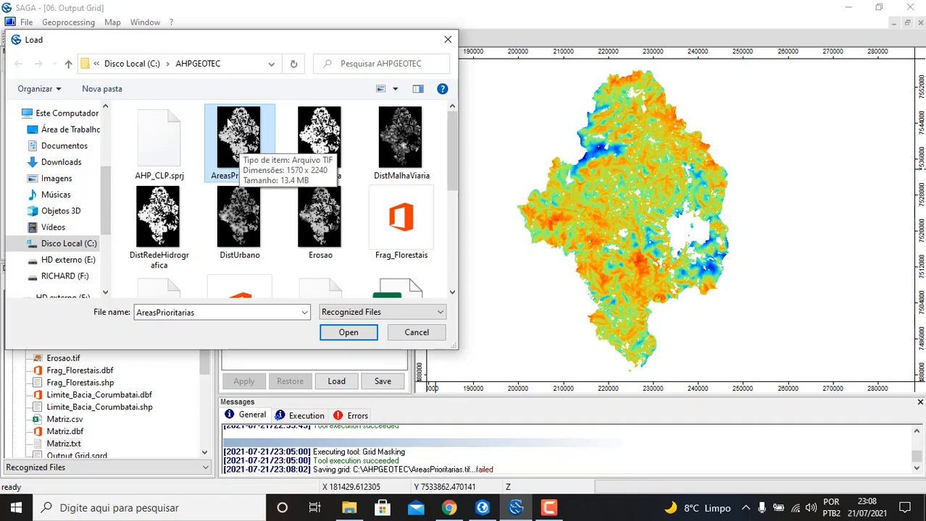
left_click(416, 333)
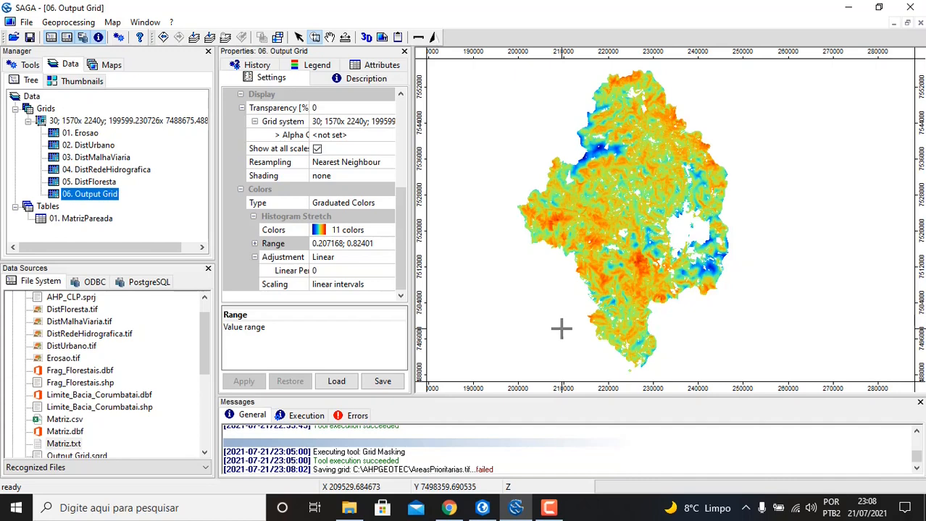
left_click(549, 509)
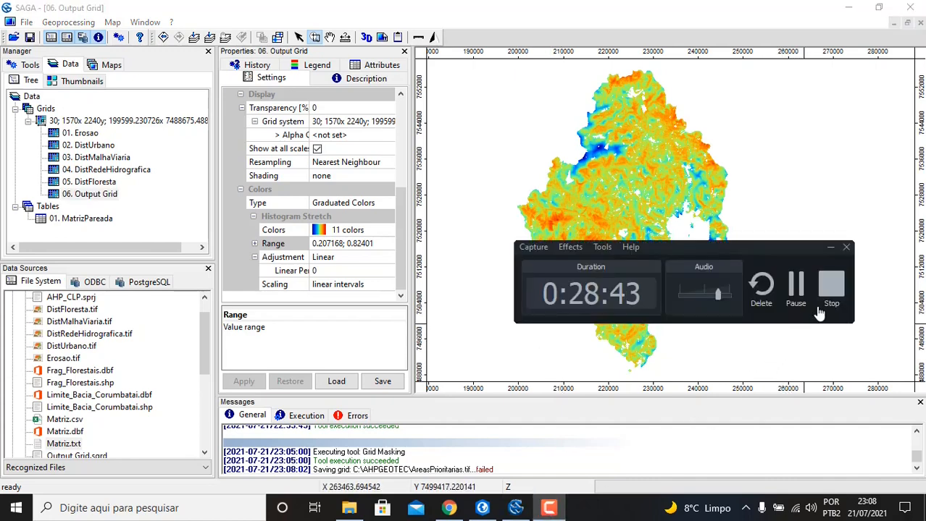